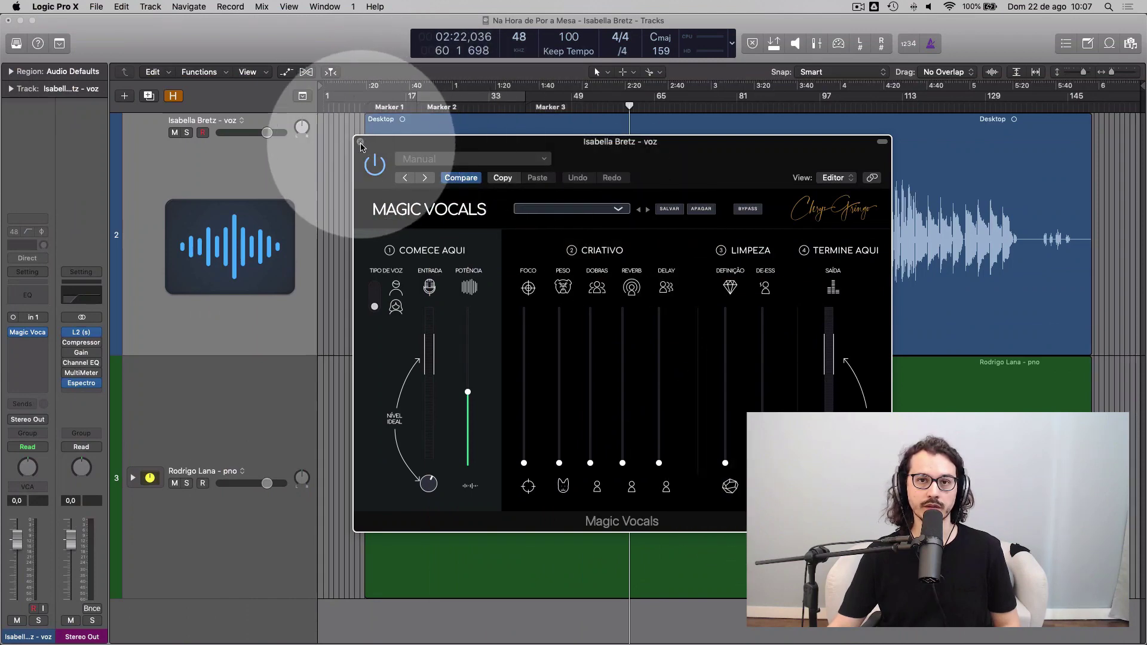
# - Bypass Magic Vocals on the vocal track and listen to the unprocessed vocal from Marker 2
pyautogui.click(361, 143)
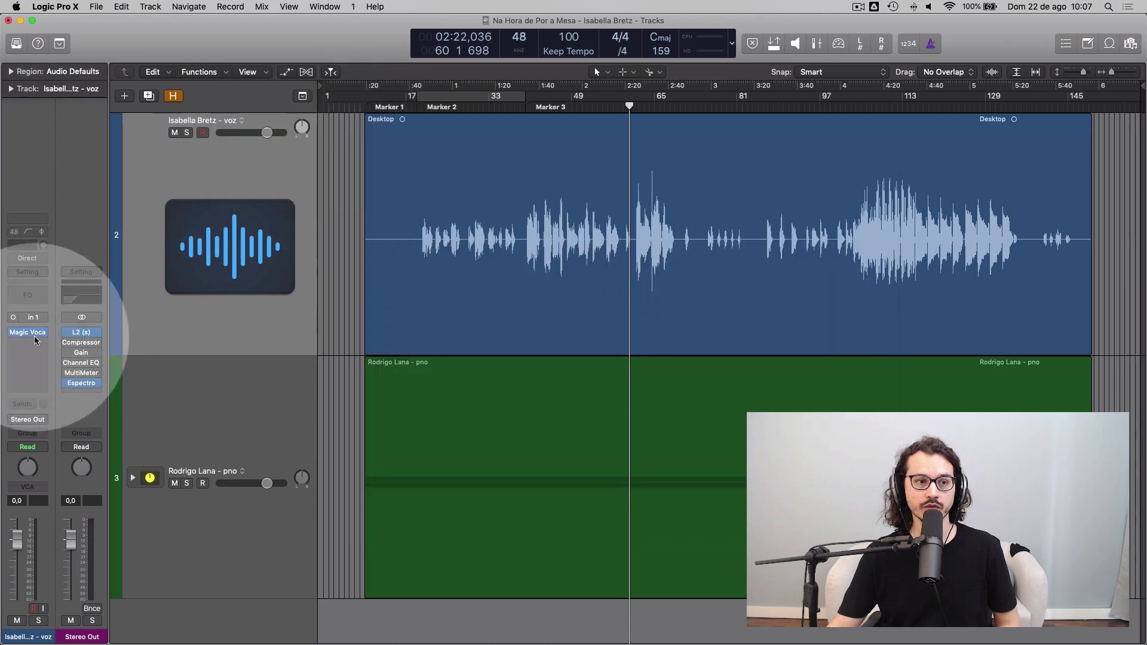
pyautogui.click(13, 332)
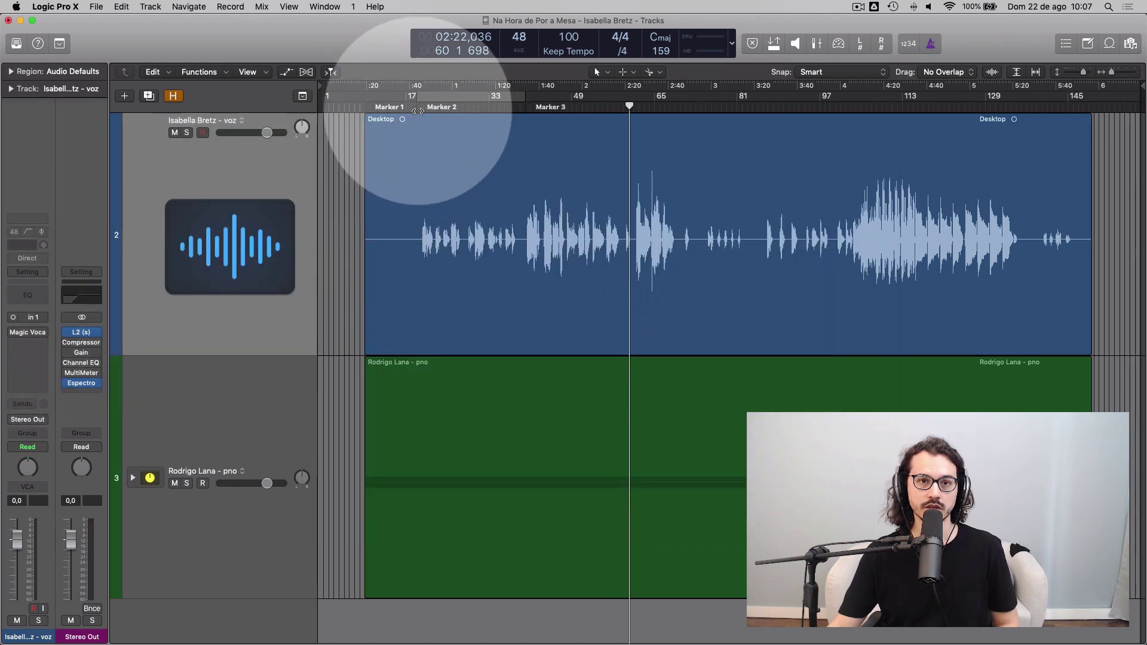
pyautogui.press('2')
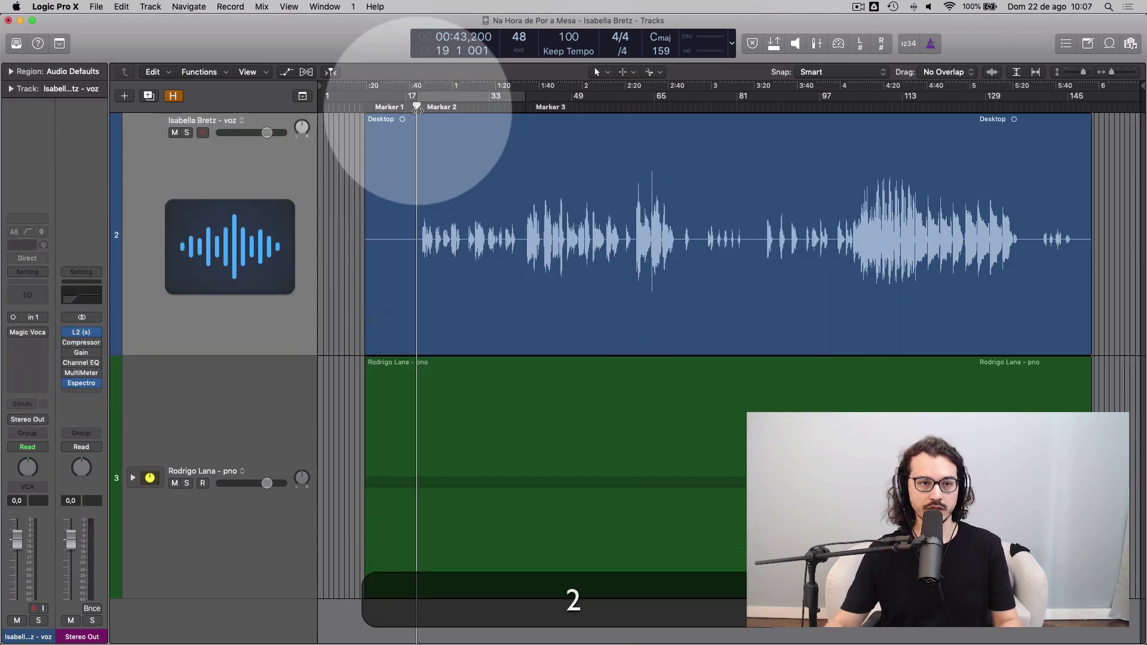
pyautogui.press('space')
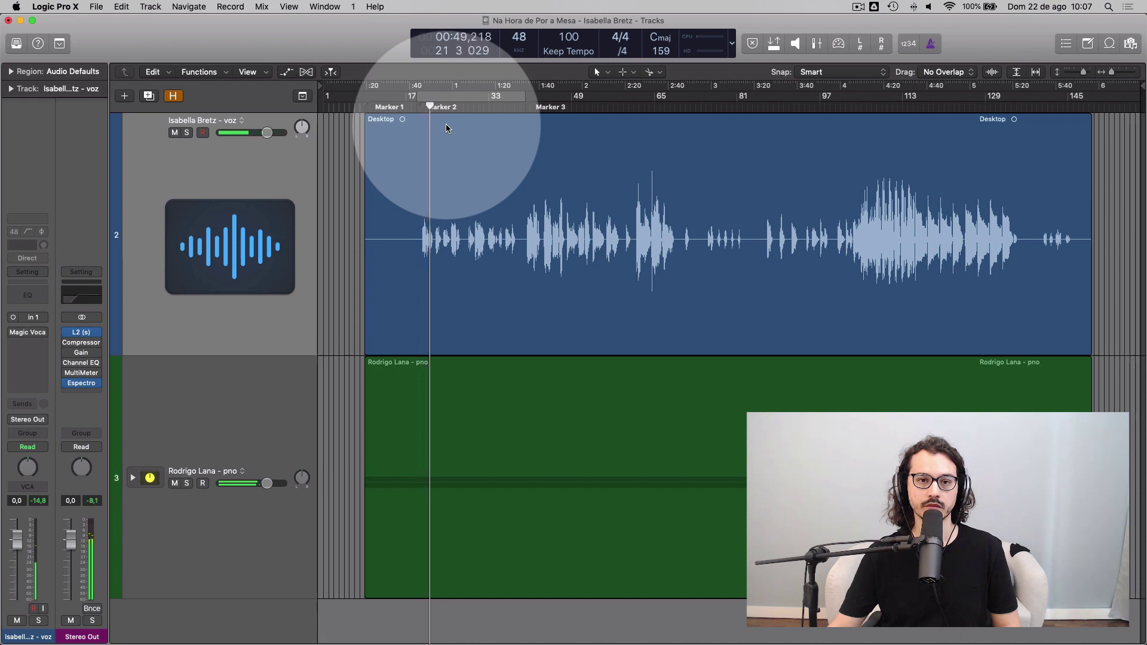
pyautogui.press('space')
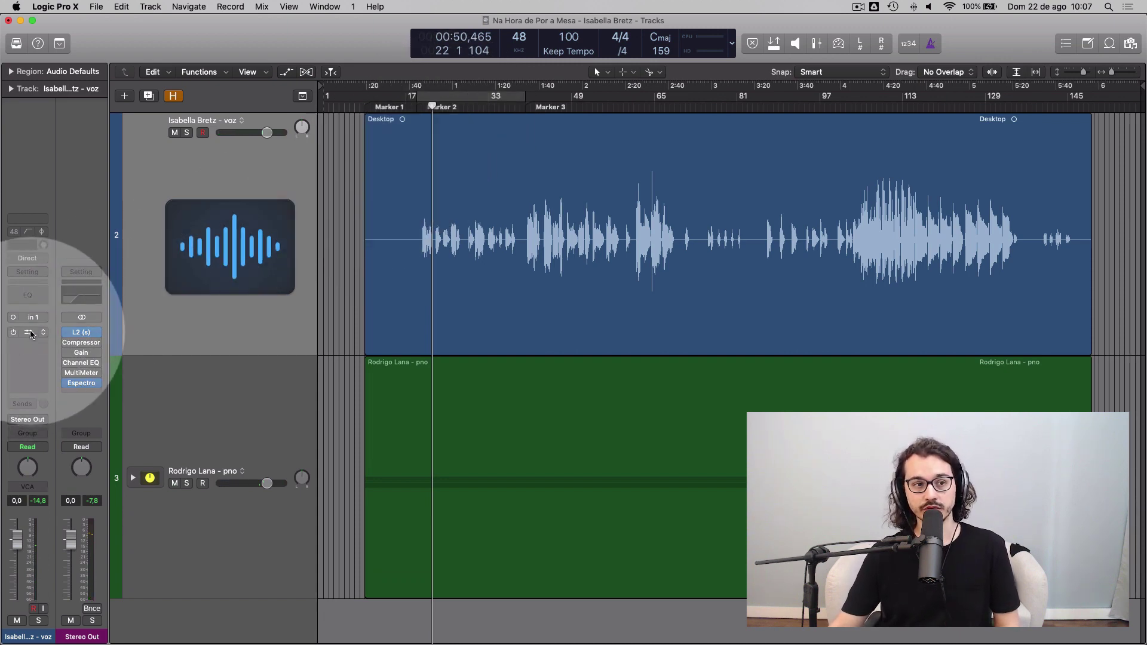
# - Remove Magic Vocals from the vocal track and insert a fresh mono instance of the plug-in in the same slot
pyautogui.click(48, 345)
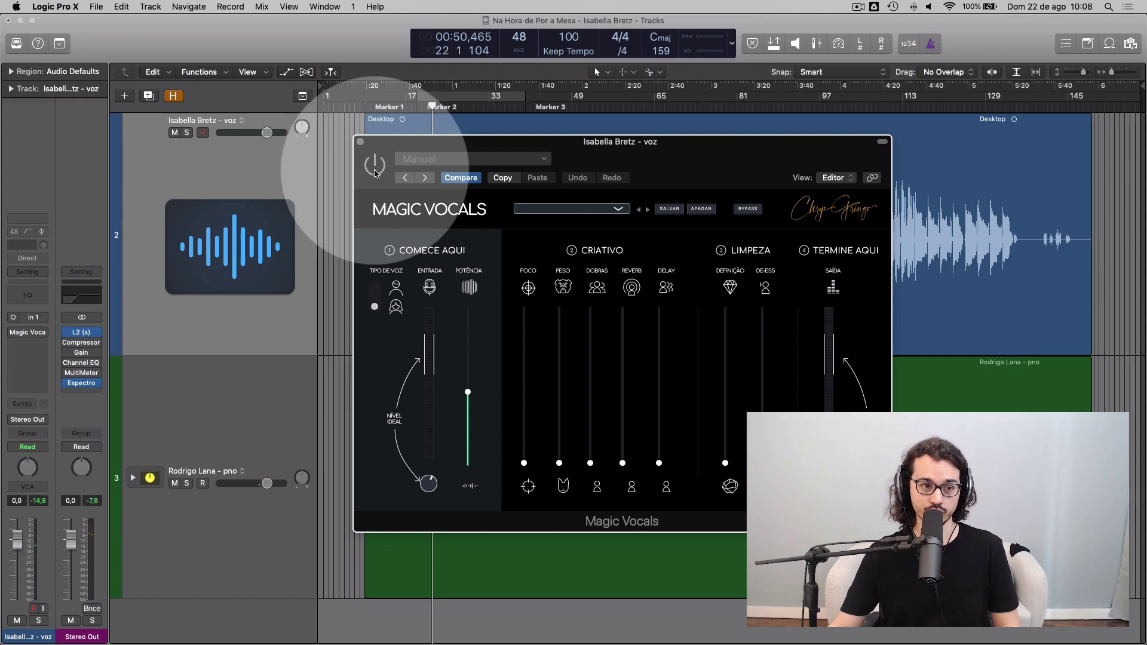
pyautogui.click(360, 141)
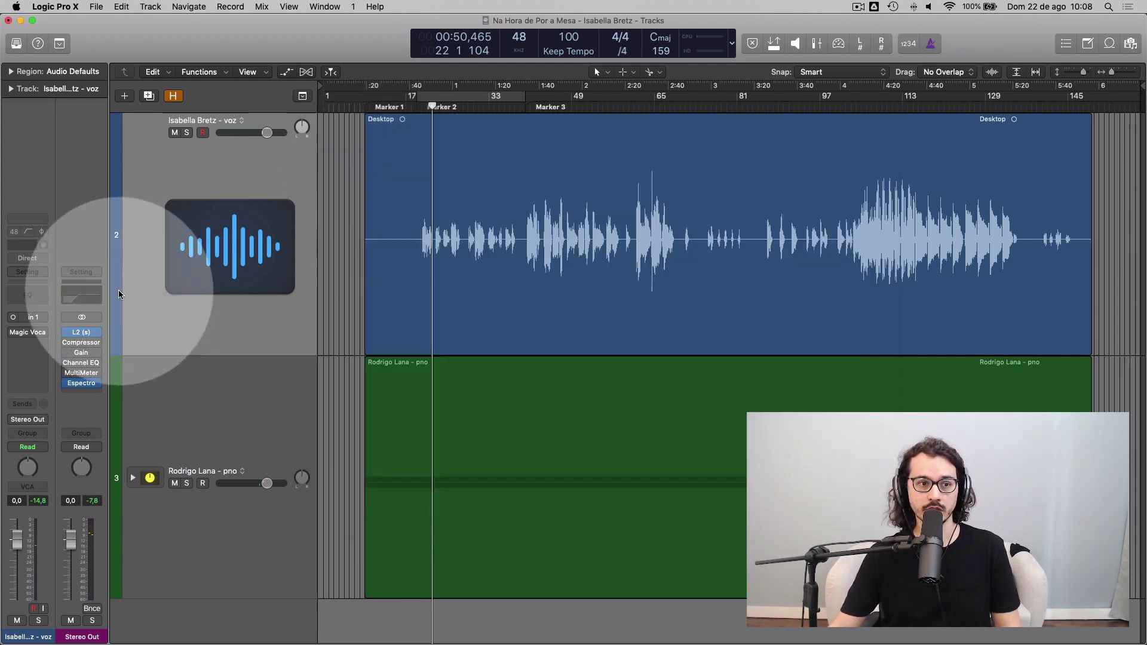
pyautogui.click(50, 332)
pyautogui.click(65, 326)
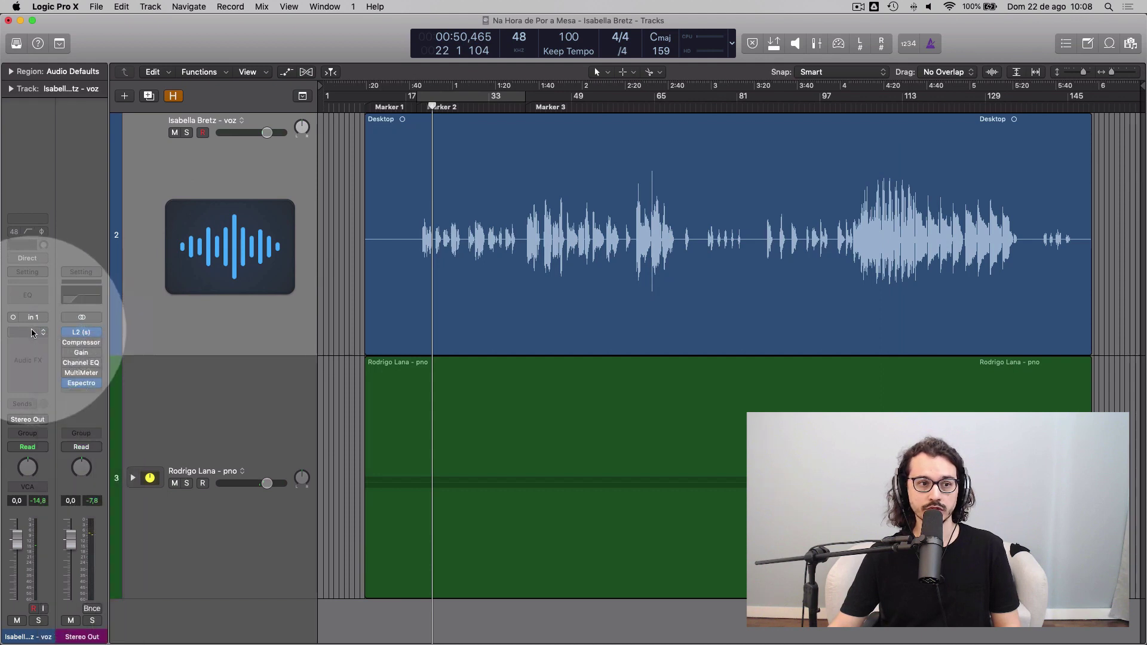
pyautogui.click(30, 334)
pyautogui.moveTo(45, 366)
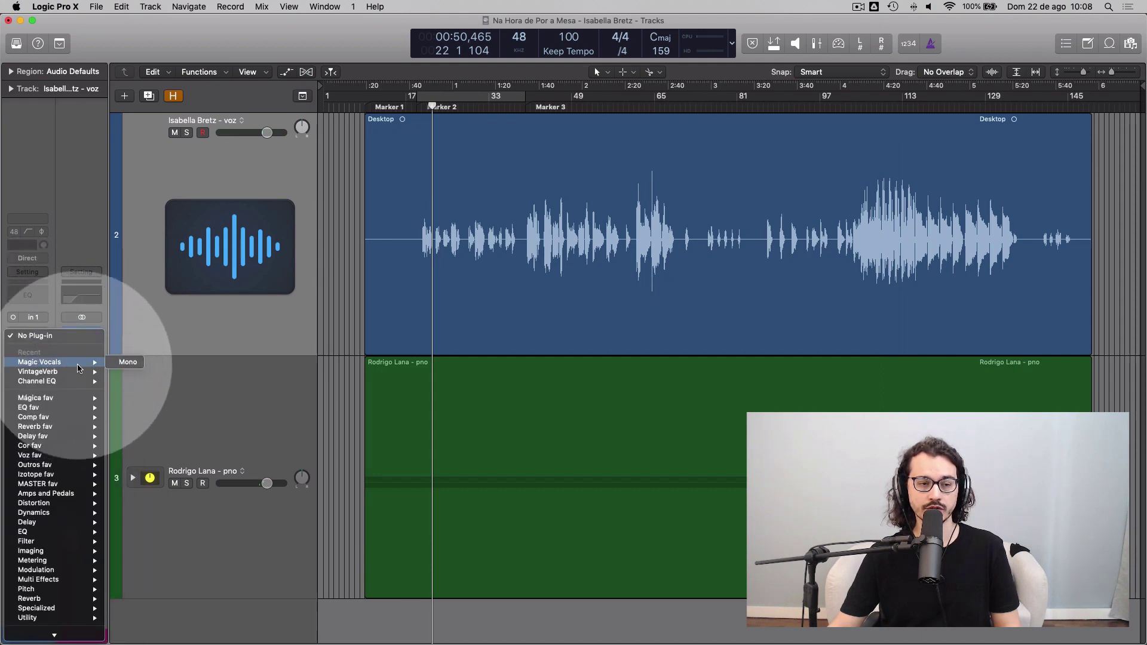
pyautogui.click(122, 362)
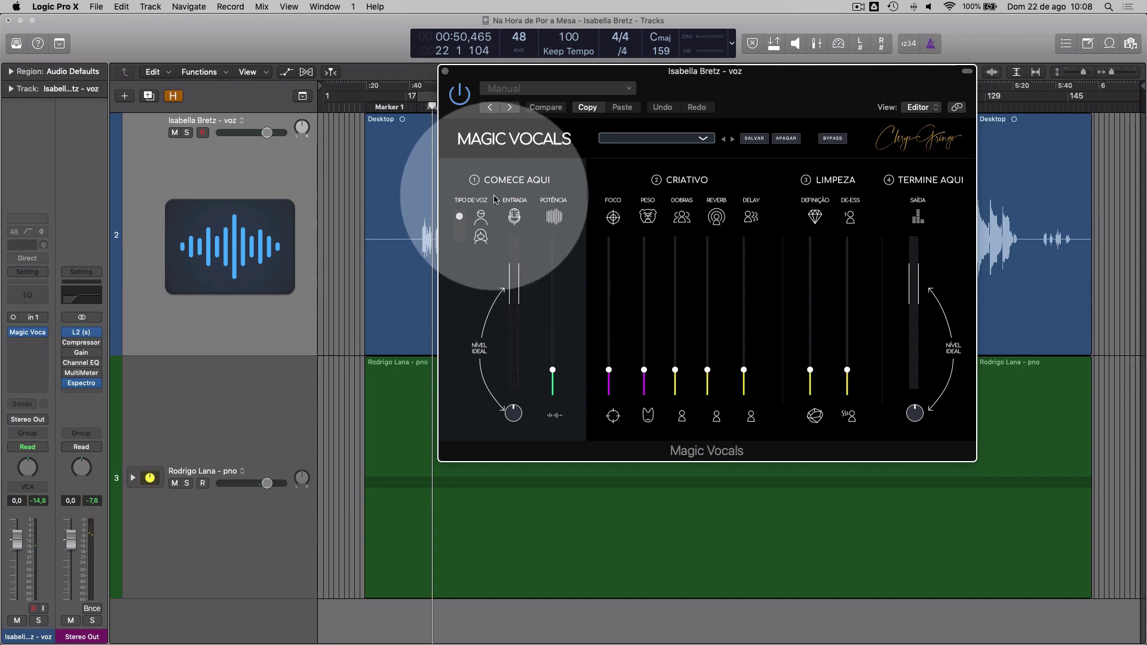
# - Listen briefly with the default Magic Vocals settings and lower all eight sliders, from De-Ess to Potência, to their minimum
pyautogui.press('space')
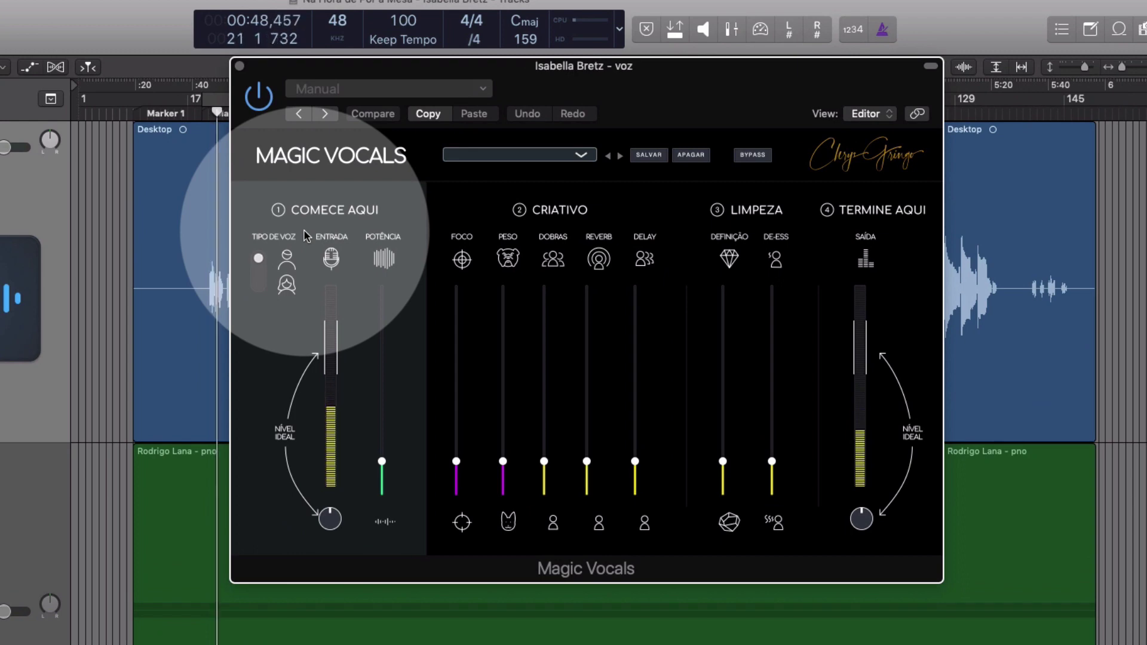
pyautogui.press('space')
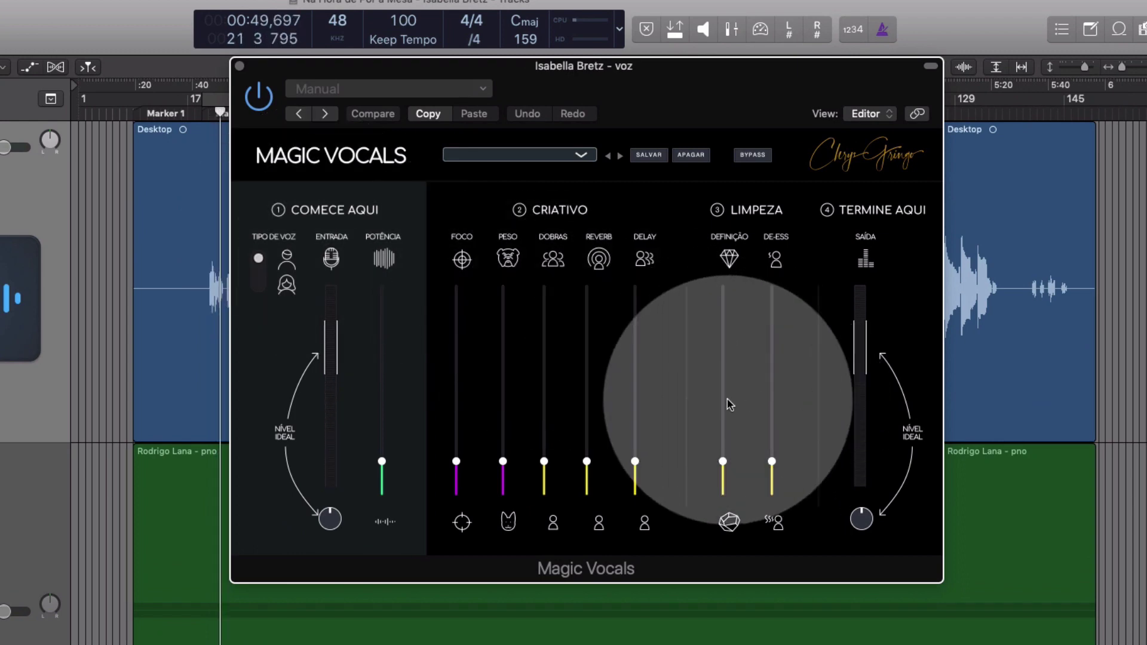
pyautogui.moveTo(772, 461); pyautogui.dragTo(759, 572)
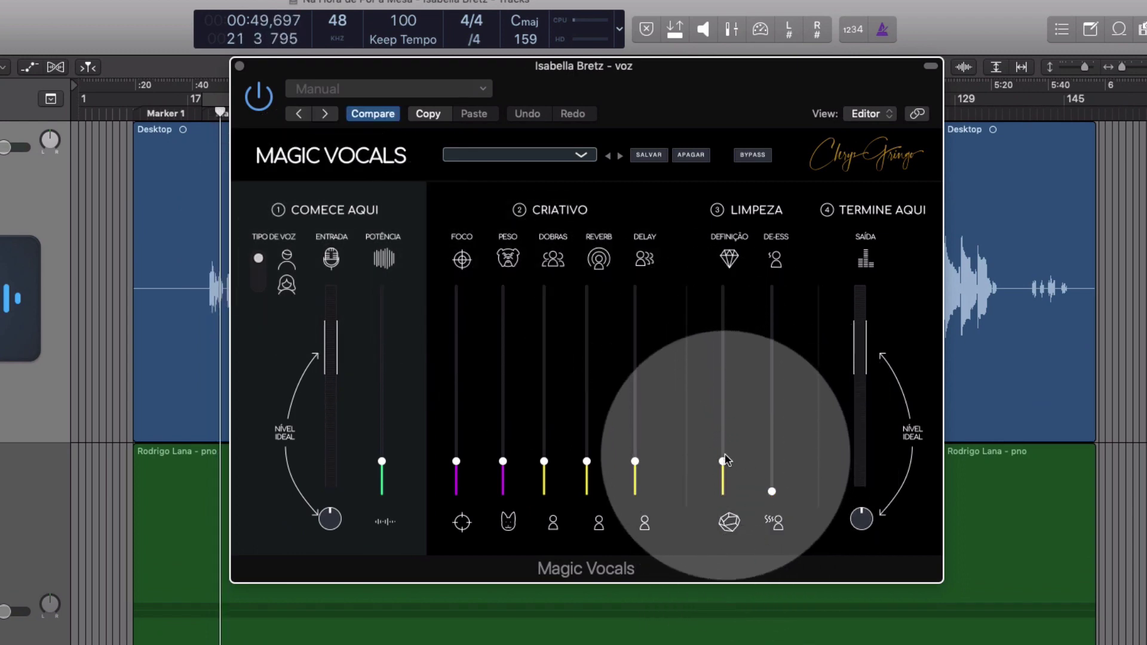
pyautogui.moveTo(723, 461); pyautogui.dragTo(716, 529)
pyautogui.moveTo(634, 462); pyautogui.dragTo(619, 525)
pyautogui.moveTo(587, 461); pyautogui.dragTo(585, 508)
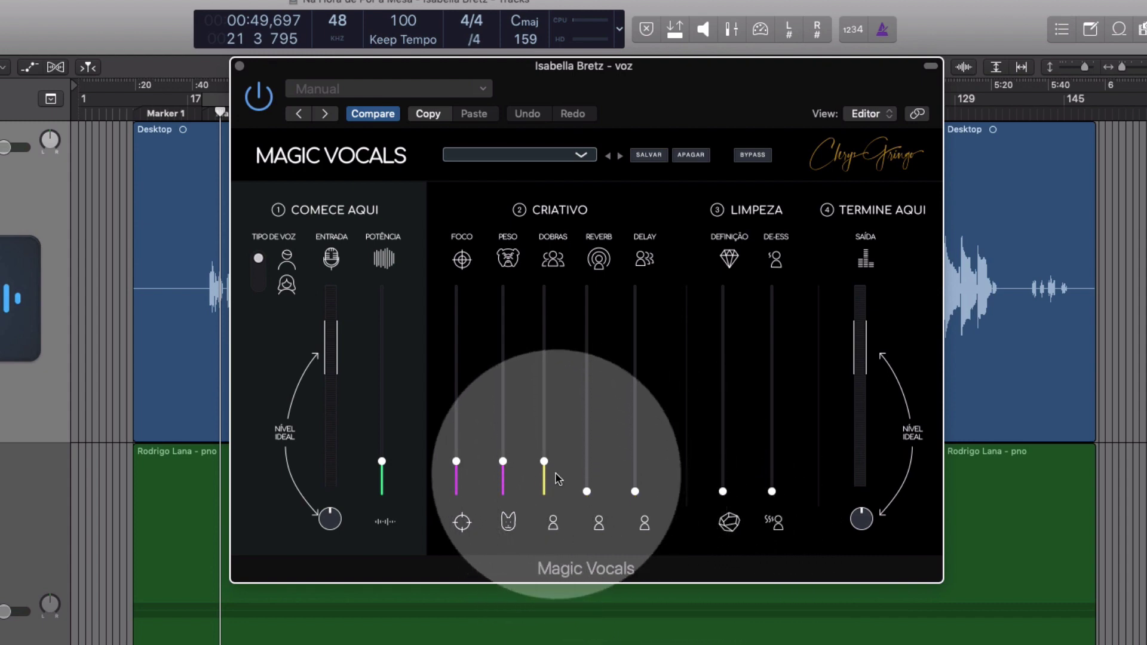
pyautogui.moveTo(543, 461); pyautogui.dragTo(541, 511)
pyautogui.moveTo(502, 461); pyautogui.dragTo(502, 507)
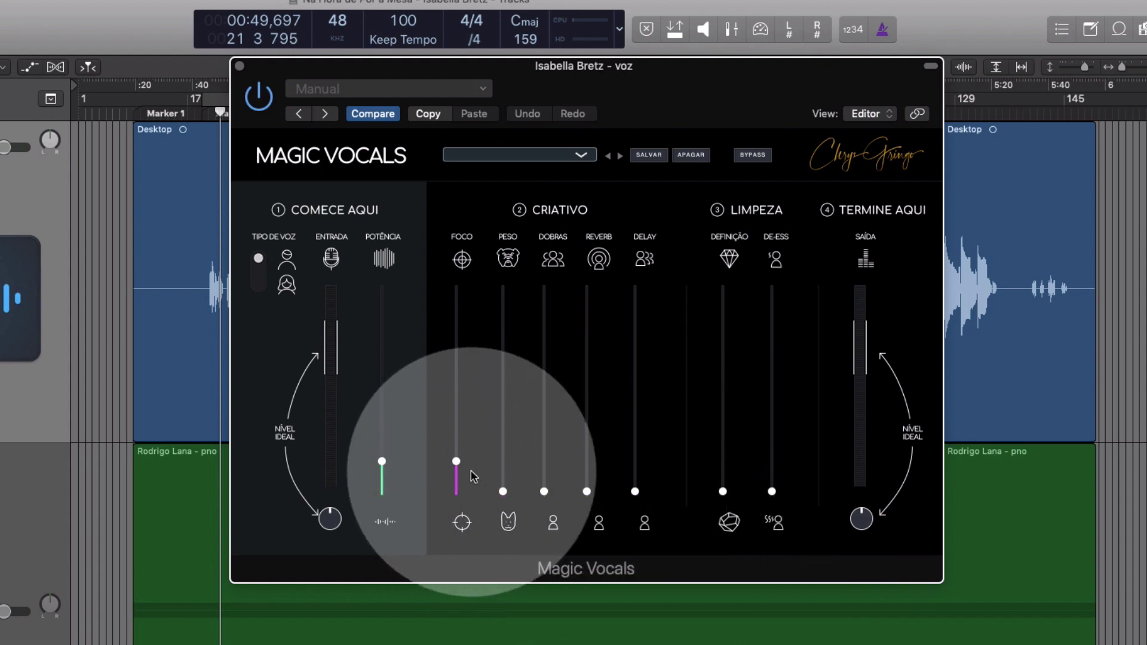
pyautogui.moveTo(456, 461); pyautogui.dragTo(463, 568)
pyautogui.moveTo(395, 467); pyautogui.dragTo(385, 500)
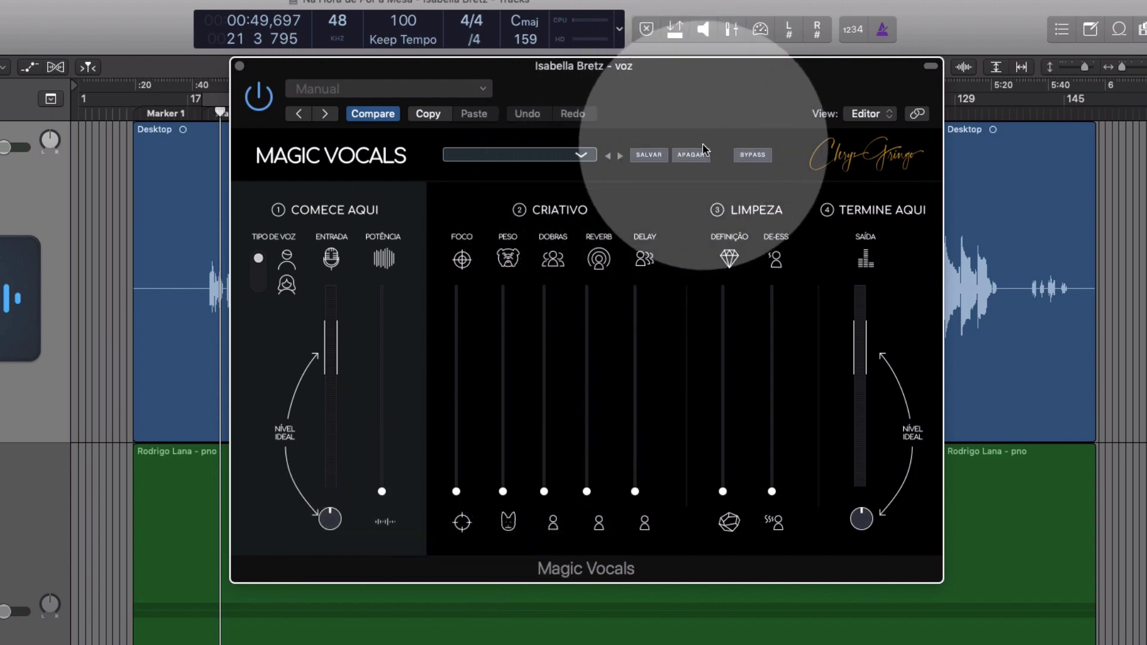
# - Set the Tipo de Voz switch in Magic Vocals to the female voice
pyautogui.moveTo(706, 110); pyautogui.dragTo(616, 102)
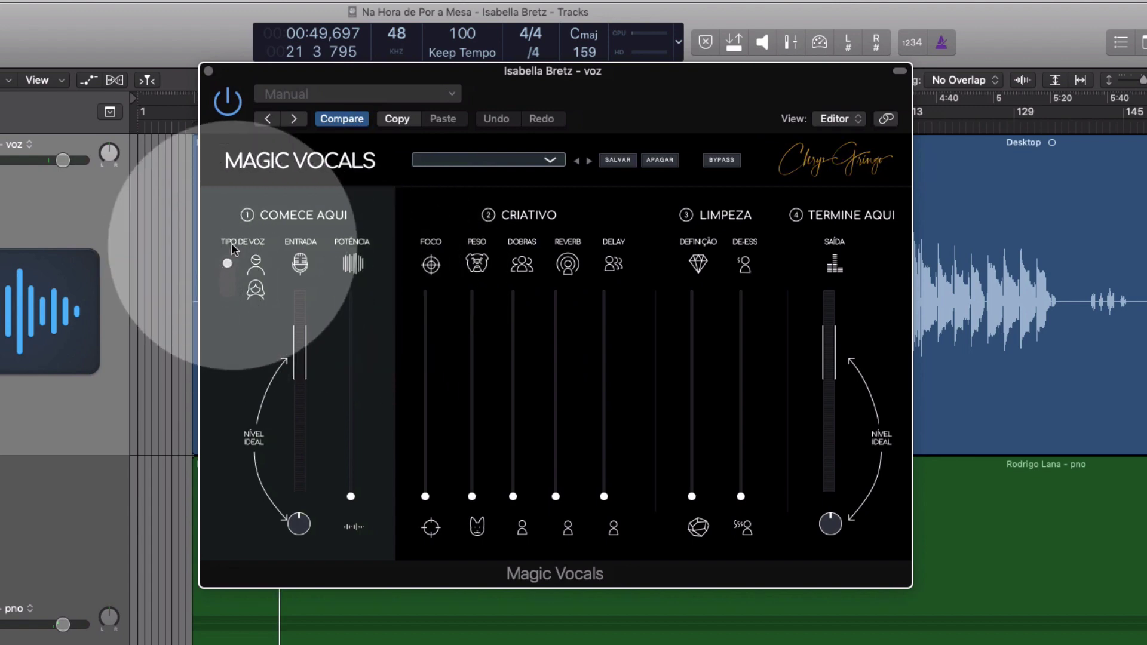
pyautogui.click(228, 264)
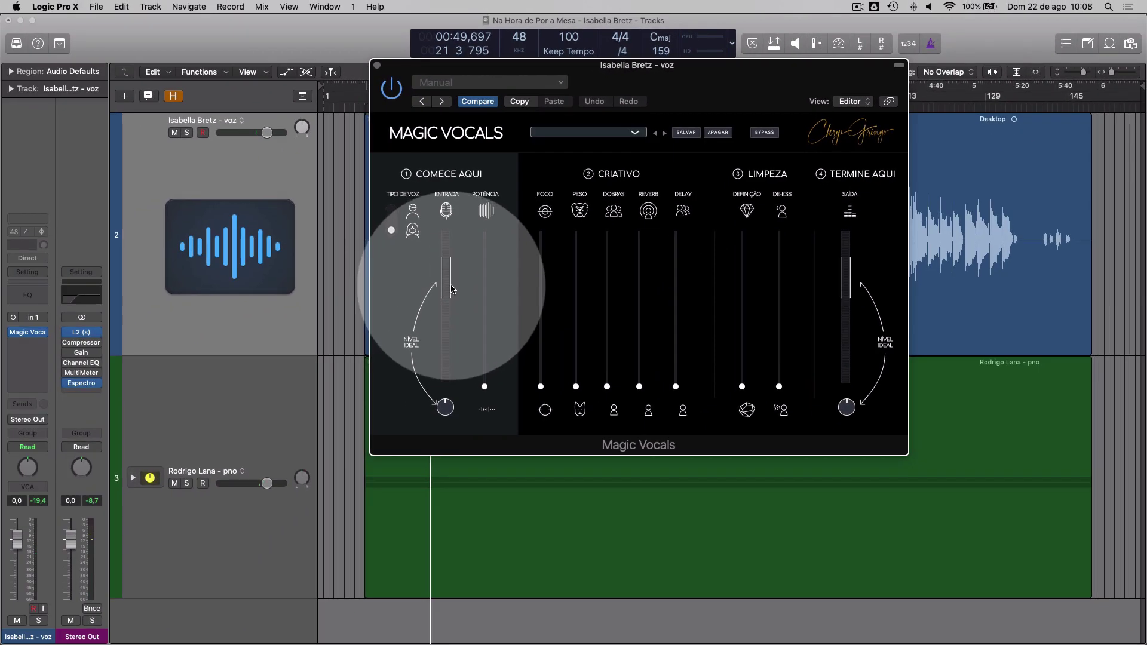
# - Place the playhead at Marker 3, bar 40, and play the song with the Magic Vocals window in view
pyautogui.moveTo(687, 64); pyautogui.dragTo(620, 338)
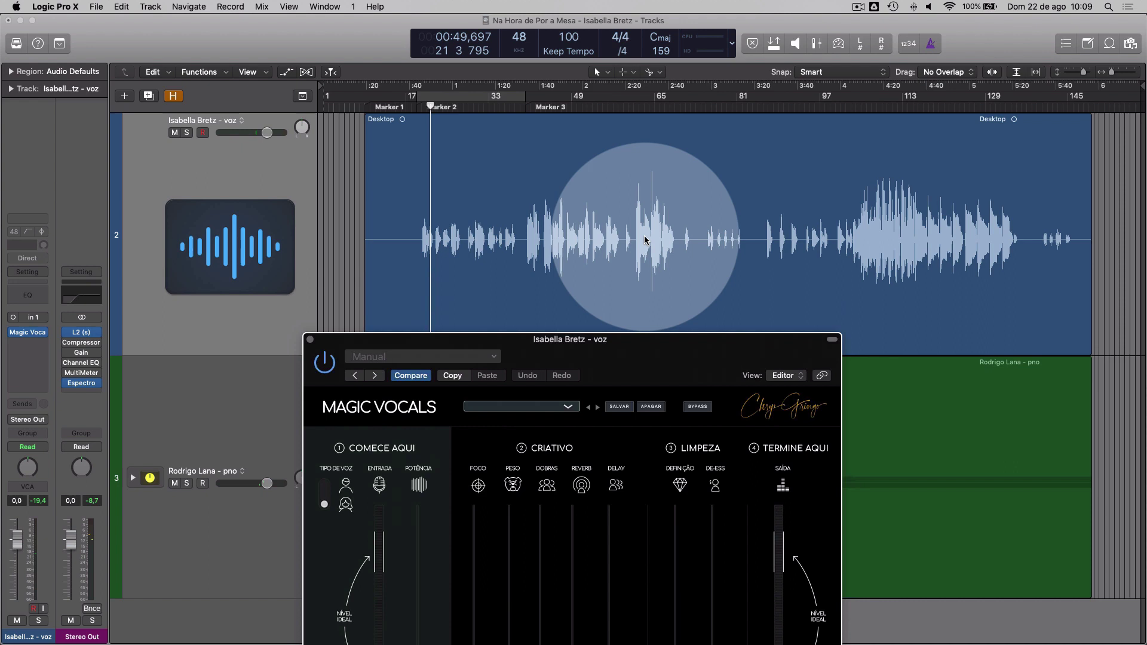
pyautogui.click(526, 103)
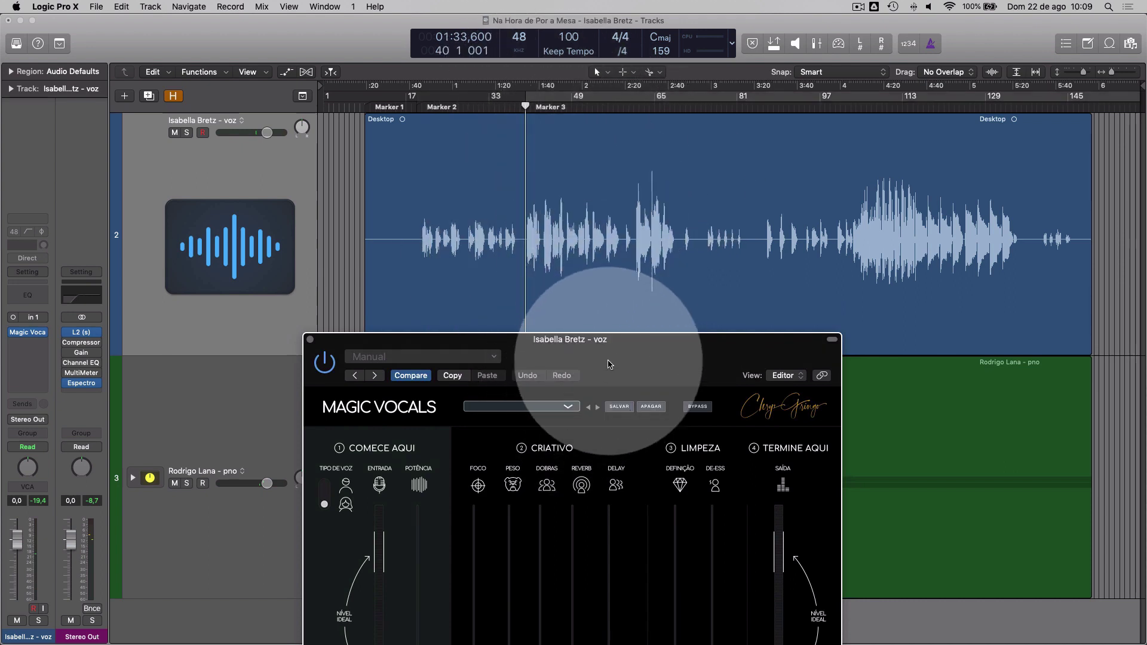
pyautogui.moveTo(618, 353); pyautogui.dragTo(642, 159)
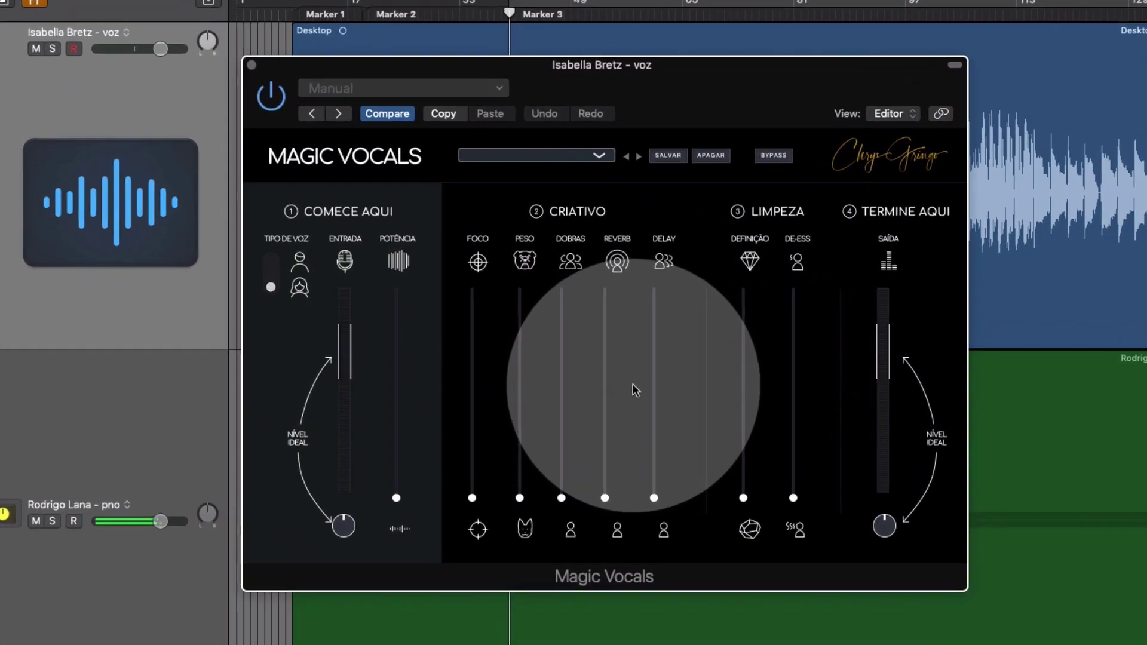
pyautogui.press('space')
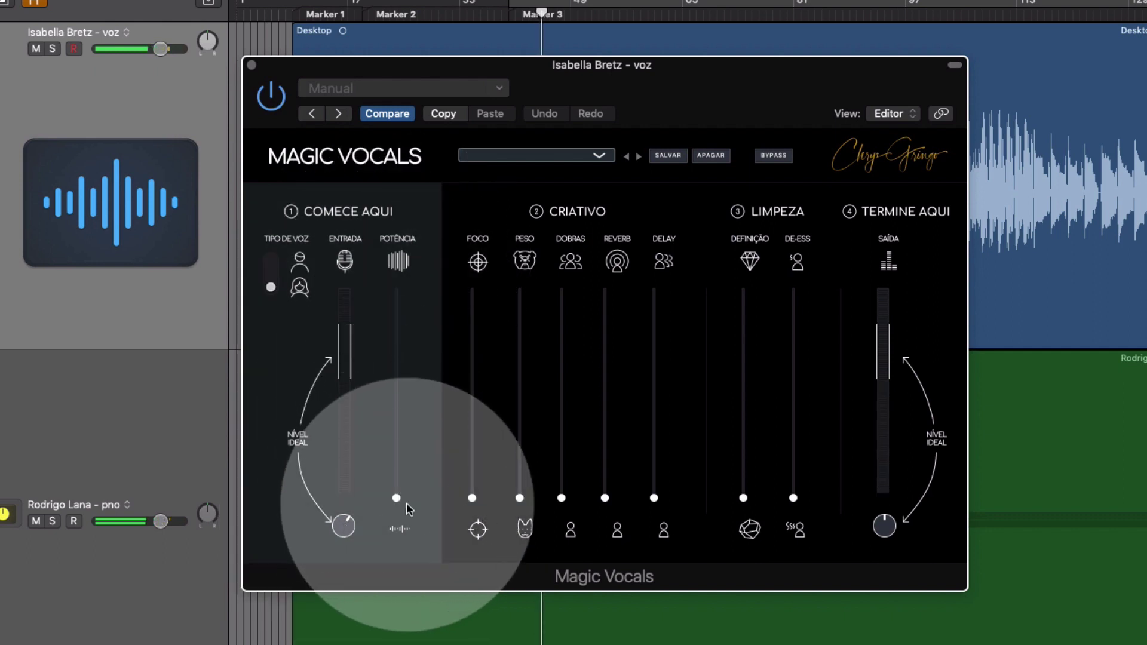
# - Raise the Potência slider to about one third and compare the vocal with the plug-in switched off and on
pyautogui.moveTo(398, 496); pyautogui.dragTo(398, 401)
pyautogui.click(397, 420)
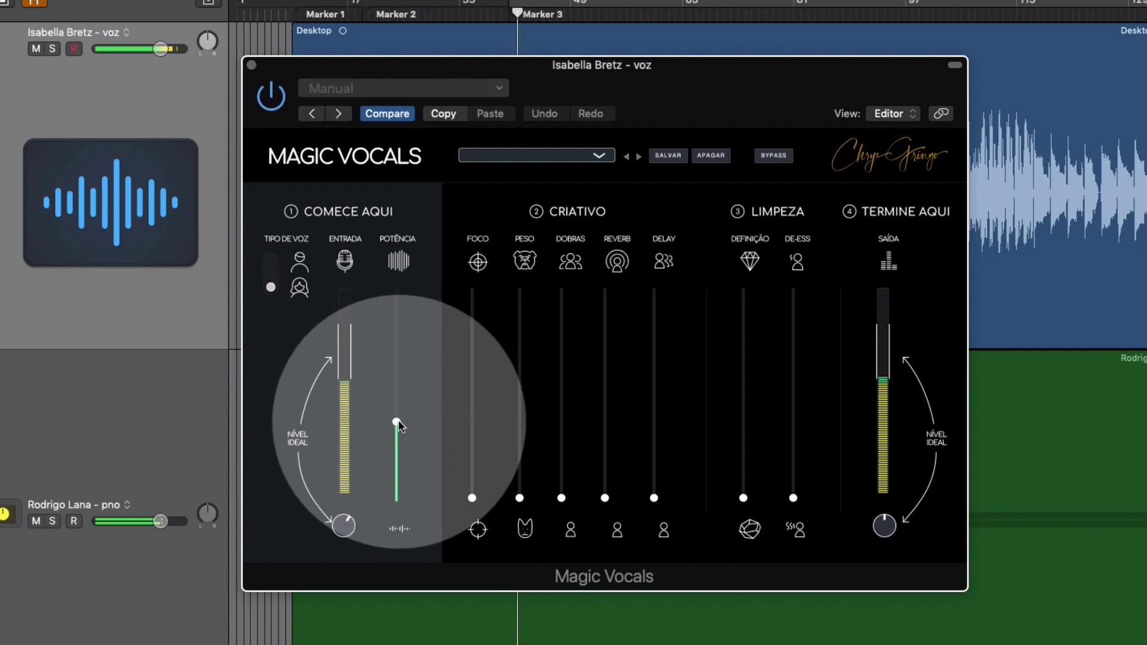
pyautogui.moveTo(397, 421); pyautogui.dragTo(401, 427)
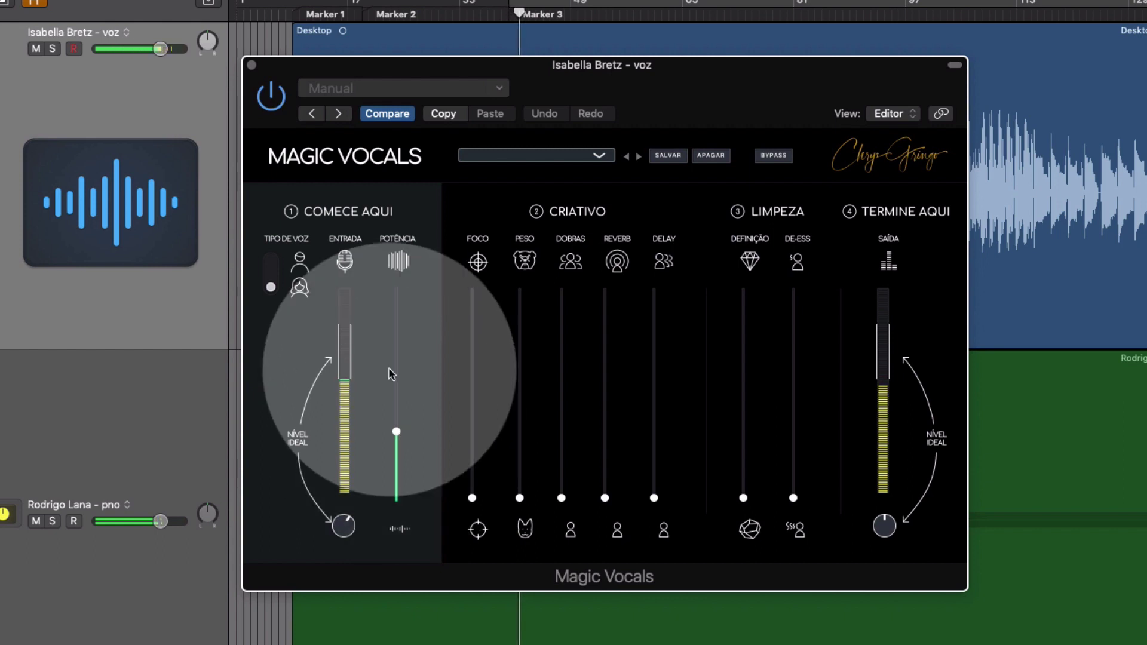
pyautogui.click(270, 95)
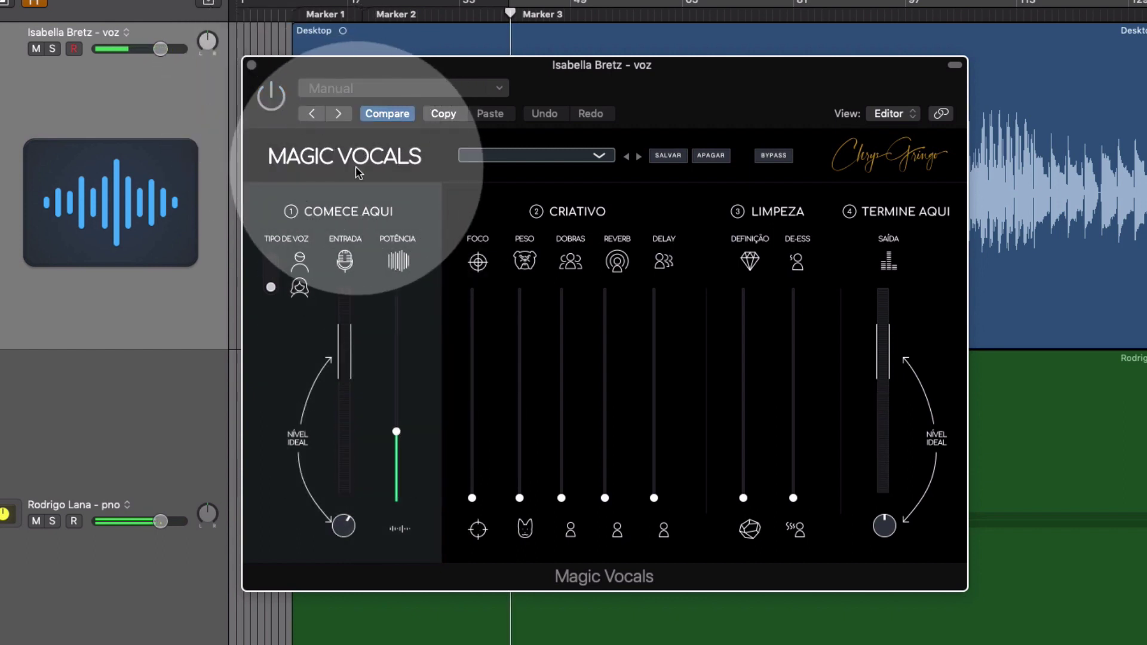
pyautogui.click(272, 97)
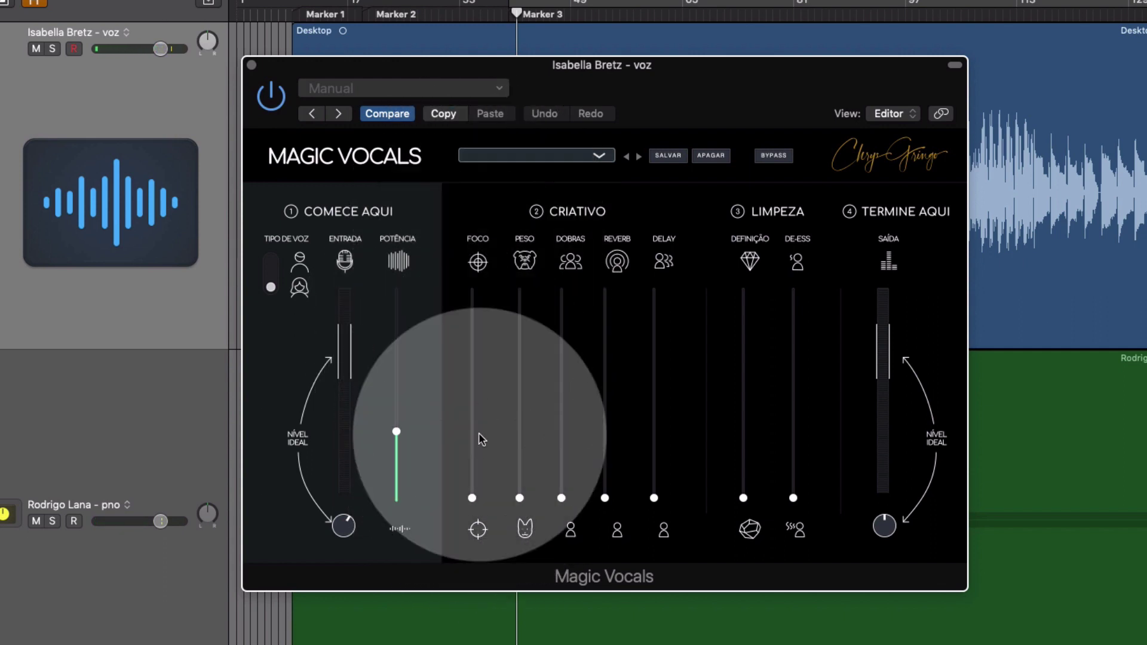
# - Try the Foco slider and return it to minimum, and raise Peso to about 30 percent
pyautogui.moveTo(472, 501); pyautogui.dragTo(473, 619)
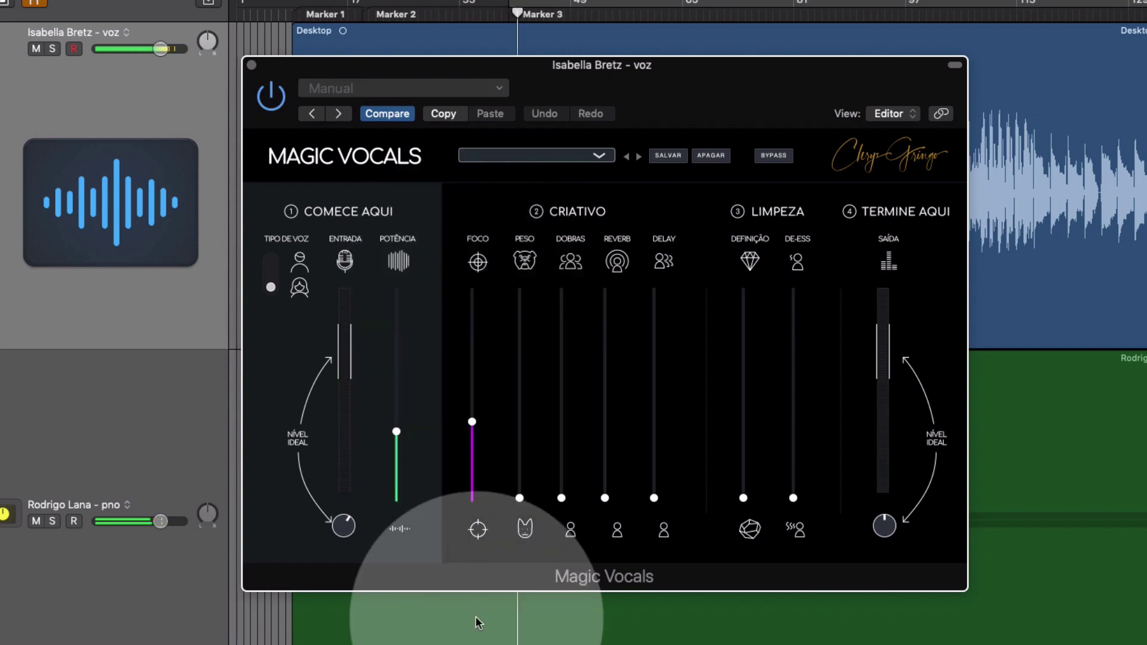
pyautogui.moveTo(524, 501); pyautogui.dragTo(521, 437)
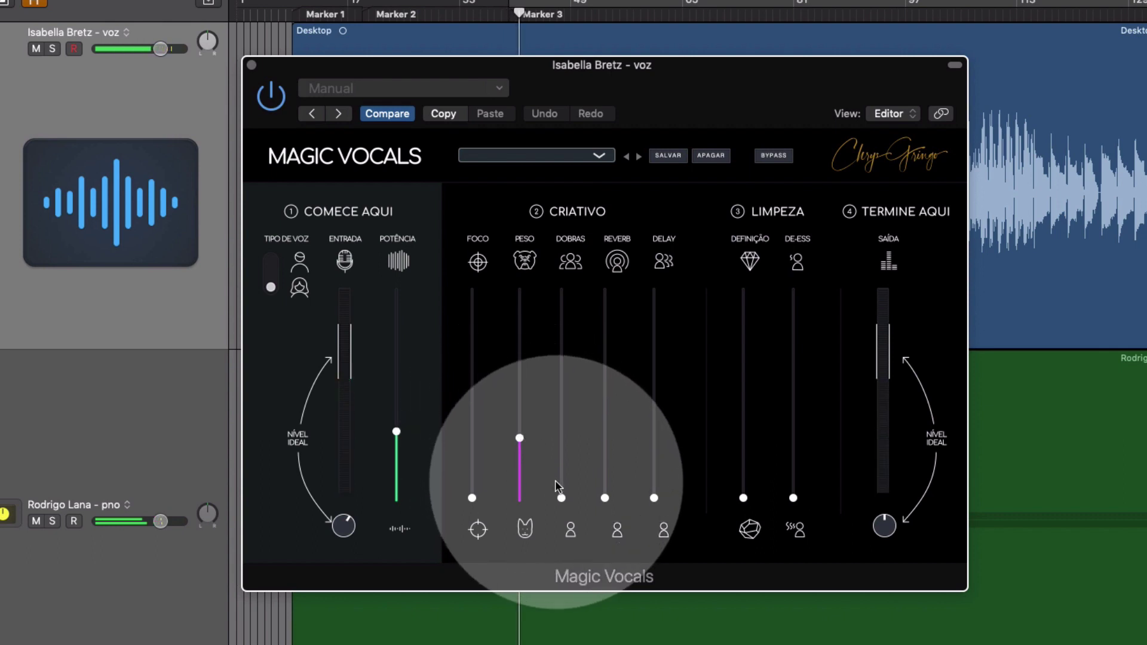
# - Audition Dobras and Reverb at maximum one after the other, setting Dobras to about 10 percent and Reverb to about 13 percent
pyautogui.moveTo(561, 496); pyautogui.dragTo(574, 209)
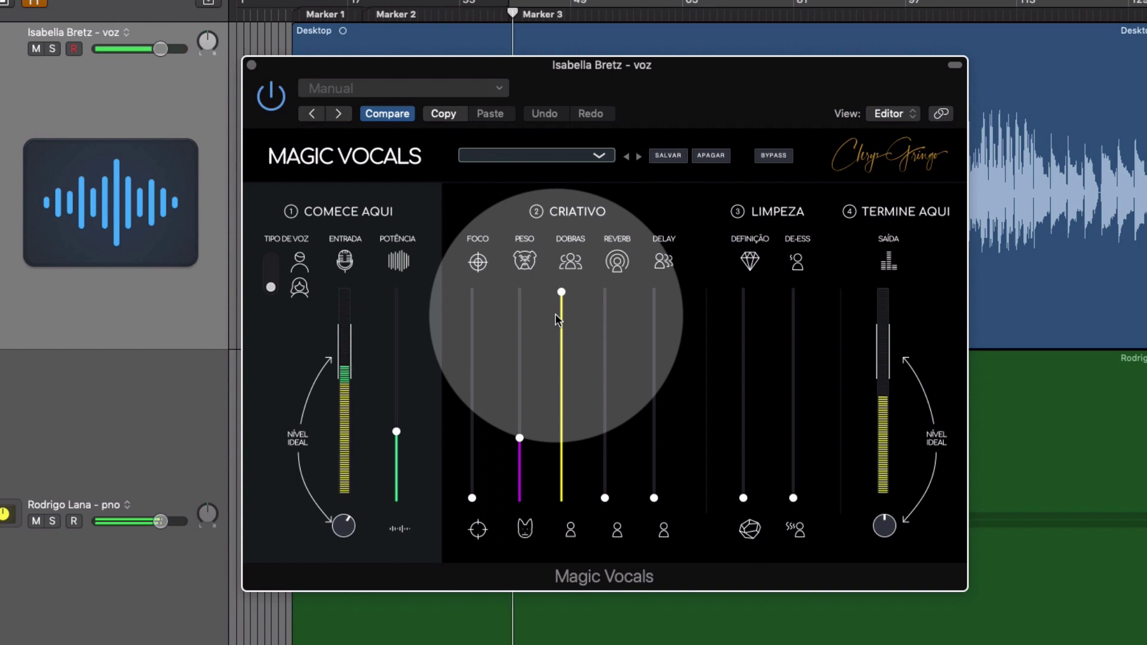
pyautogui.moveTo(561, 294); pyautogui.dragTo(564, 477)
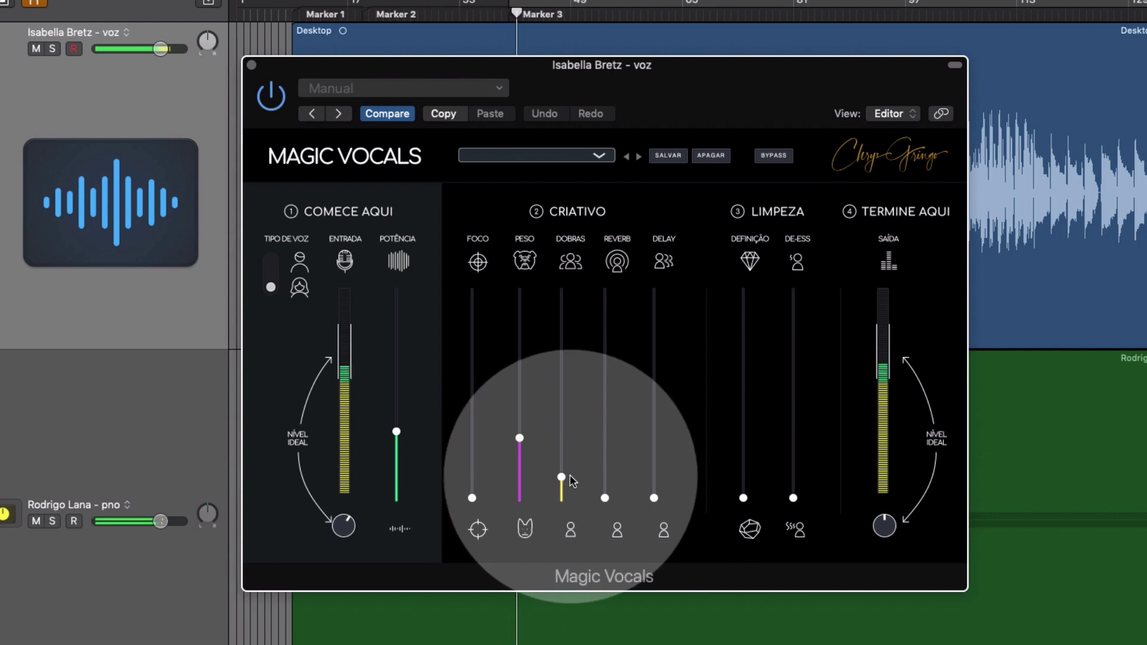
pyautogui.moveTo(604, 498); pyautogui.dragTo(604, 286)
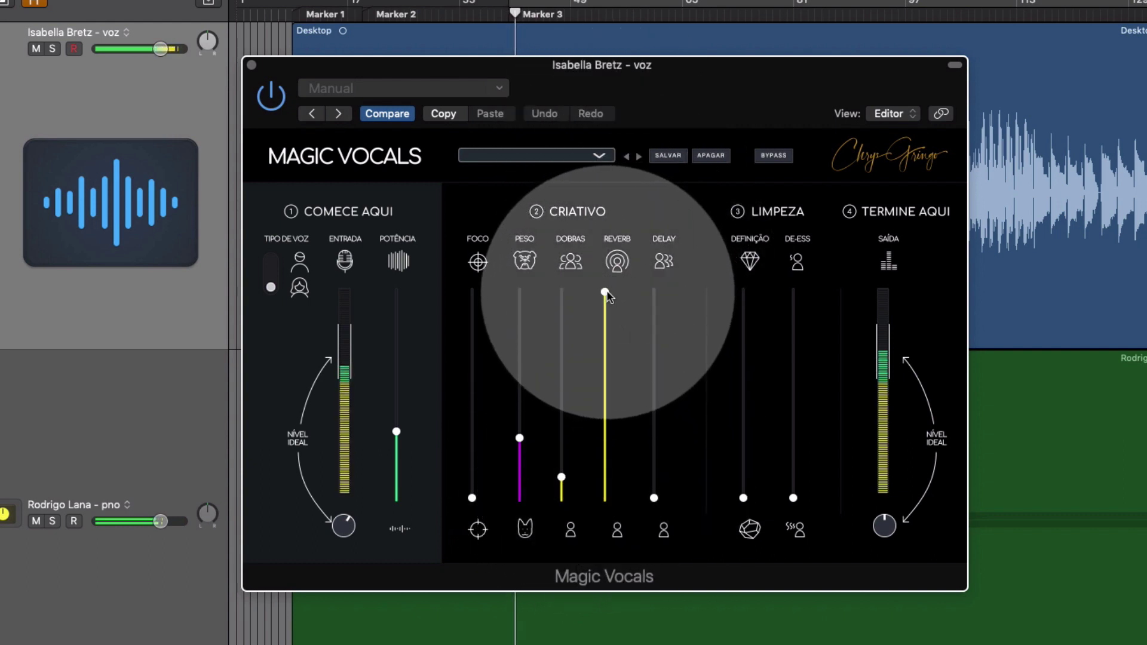
pyautogui.moveTo(605, 293); pyautogui.dragTo(609, 472)
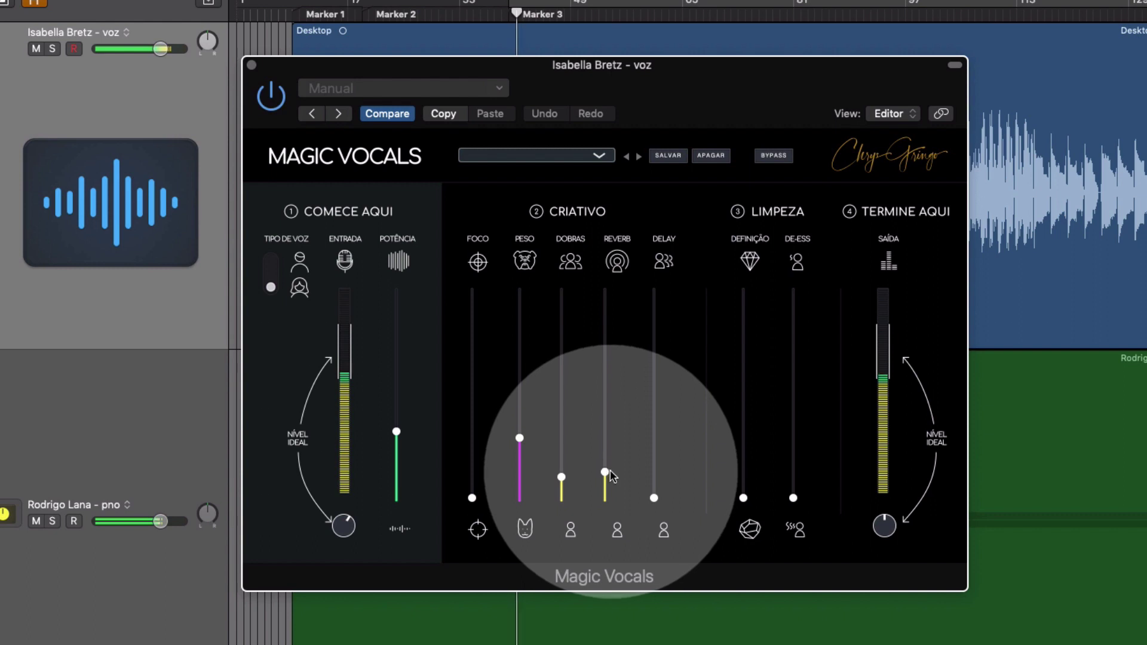
# - Audition Delay at maximum, set it to about one quarter, and play the vocal from Marker 2
pyautogui.moveTo(653, 499); pyautogui.dragTo(653, 192)
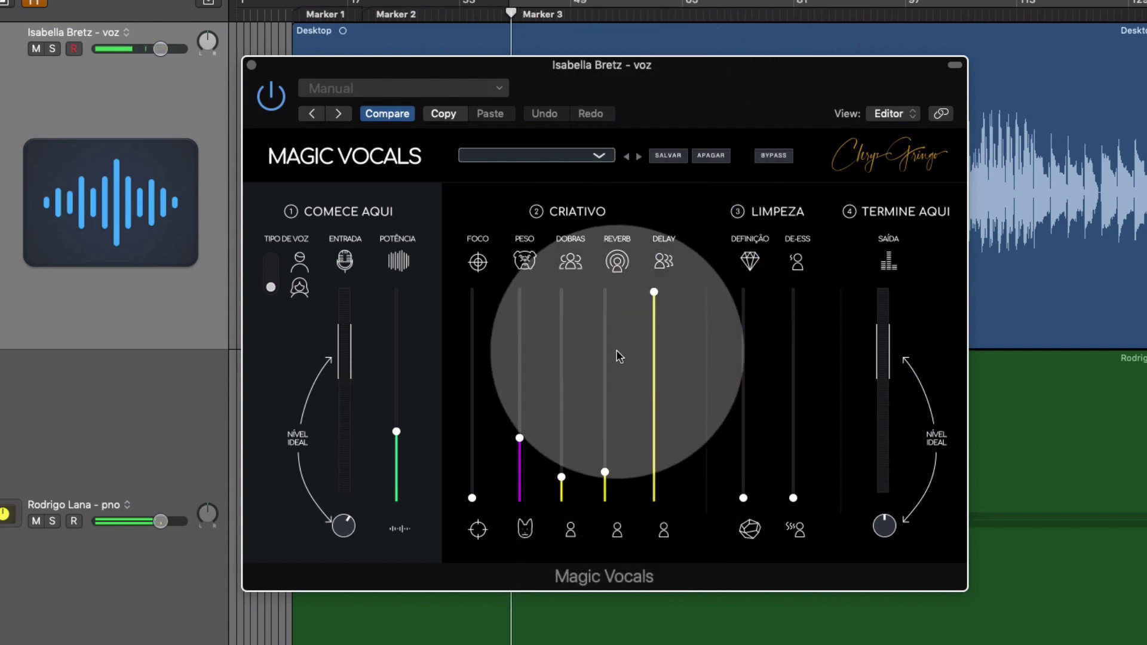
pyautogui.moveTo(654, 294); pyautogui.dragTo(654, 449)
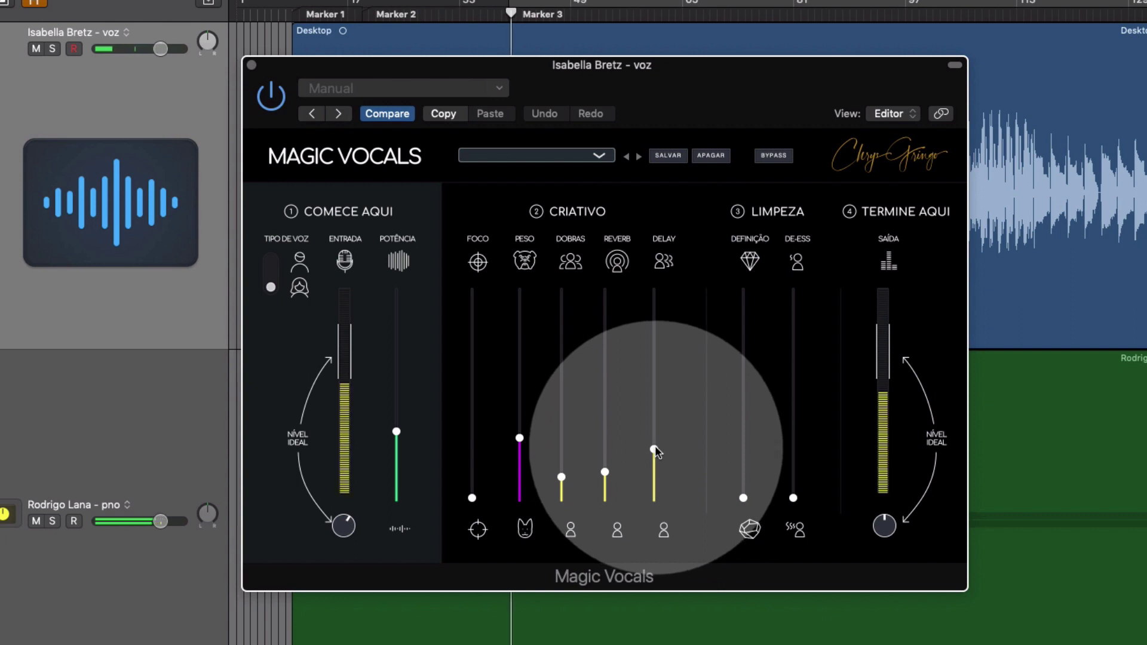
pyautogui.press('space')
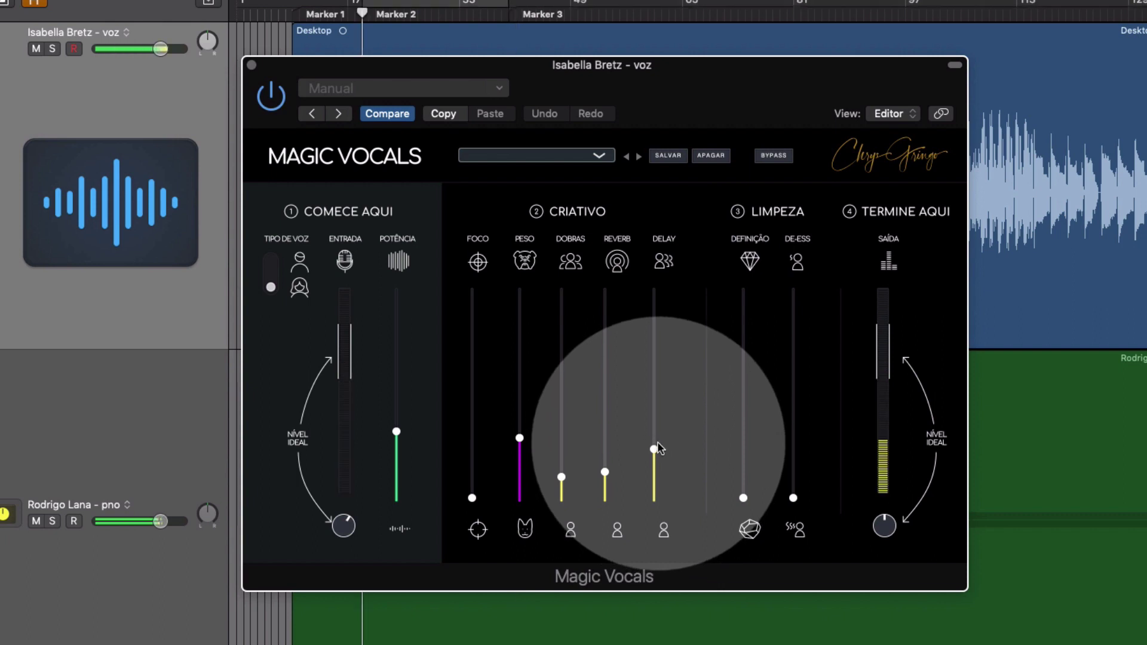
# - During playback, lower Delay to about 14 percent and Reverb to about 8 percent, and raise Peso to about half
pyautogui.press('space')
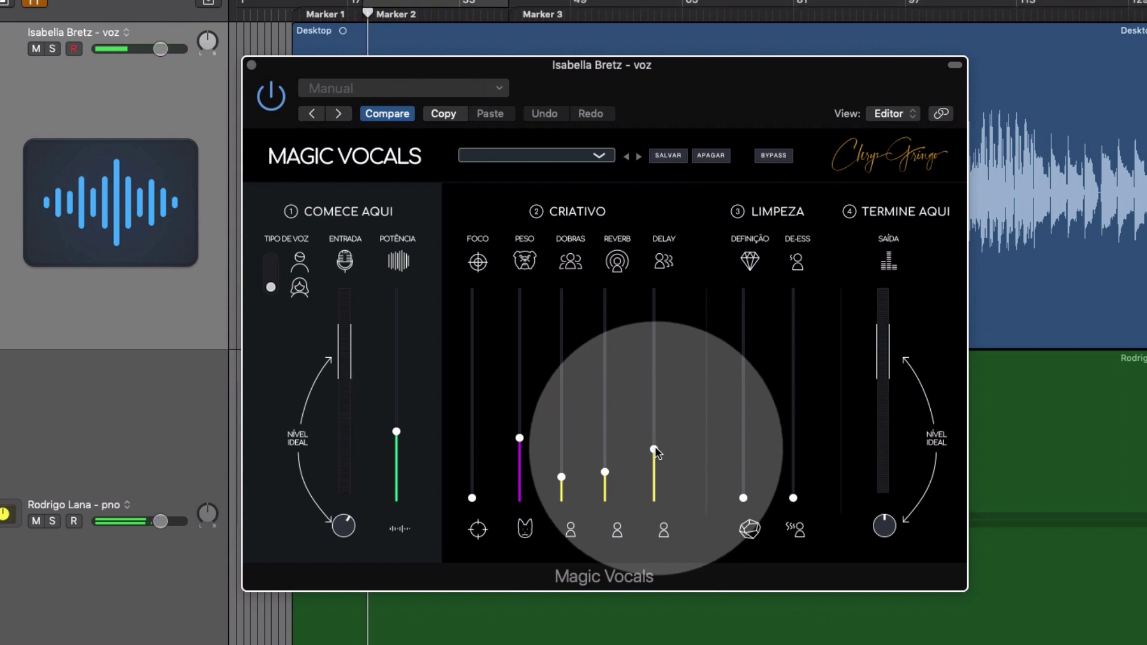
pyautogui.moveTo(655, 449); pyautogui.dragTo(605, 480)
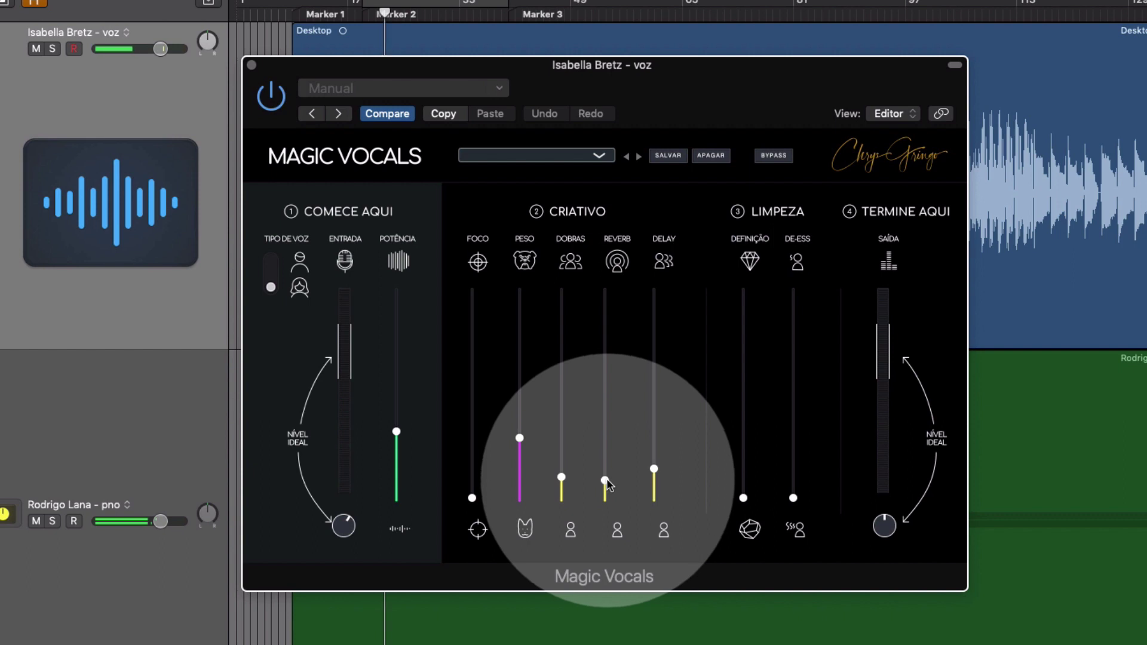
pyautogui.moveTo(520, 439); pyautogui.dragTo(518, 397)
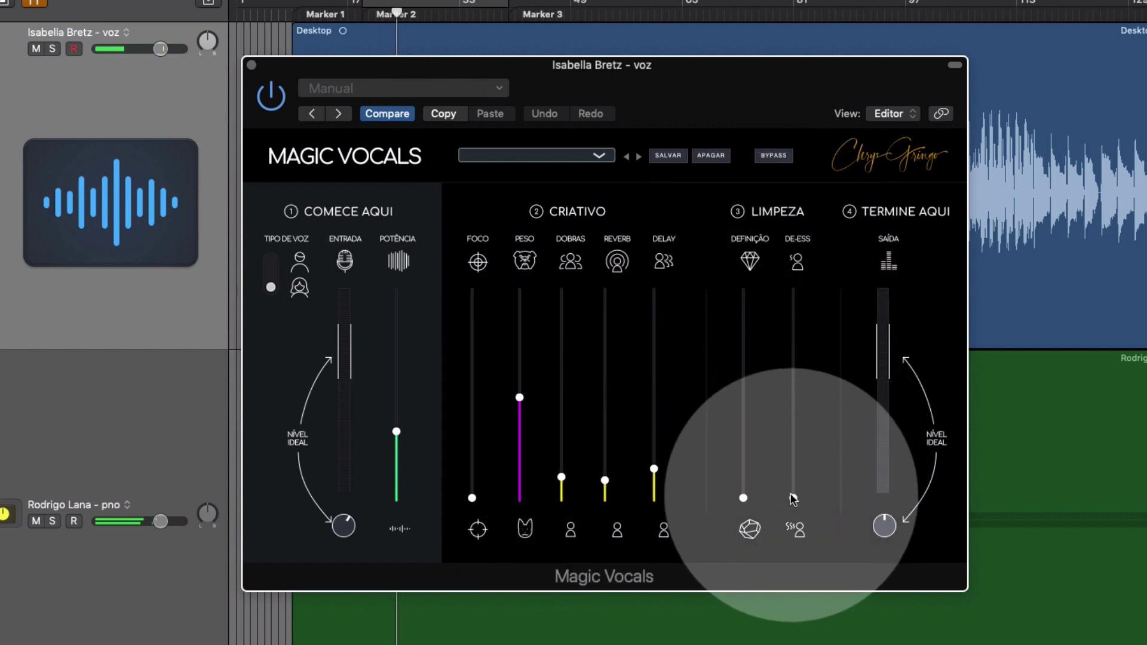
# - Raise De-ess to about 14 percent, audition Definição at maximum from Marker 3, and return it to minimum
pyautogui.moveTo(793, 497); pyautogui.dragTo(789, 469)
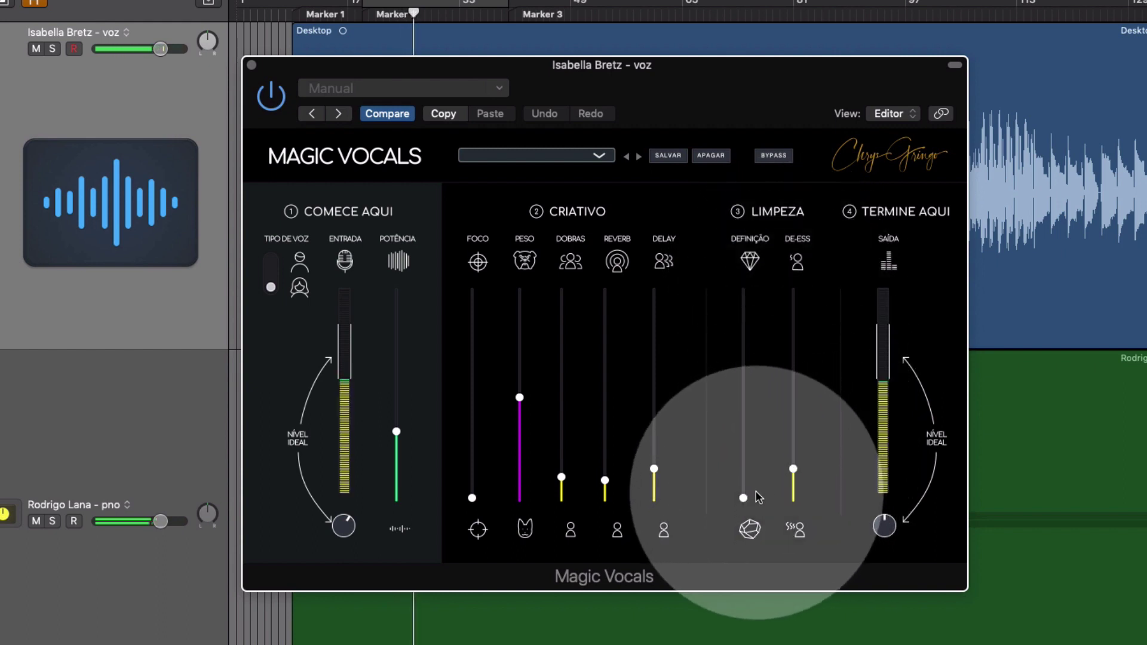
pyautogui.moveTo(743, 498); pyautogui.dragTo(759, 281)
pyautogui.hotkey('alt', '.')
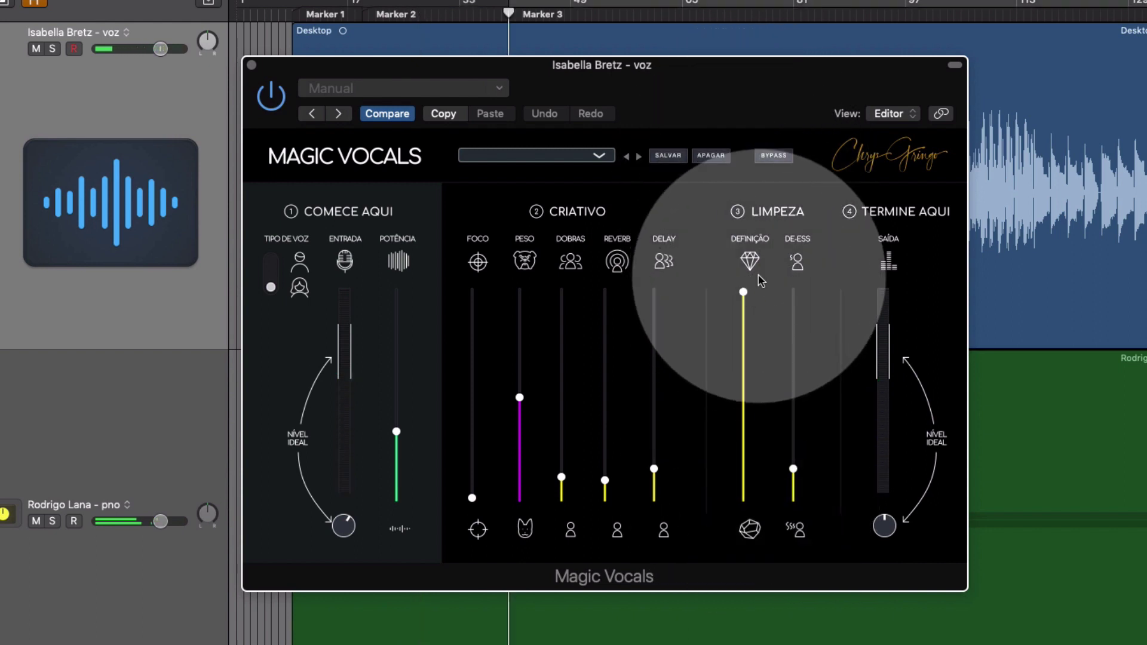
pyautogui.press('space')
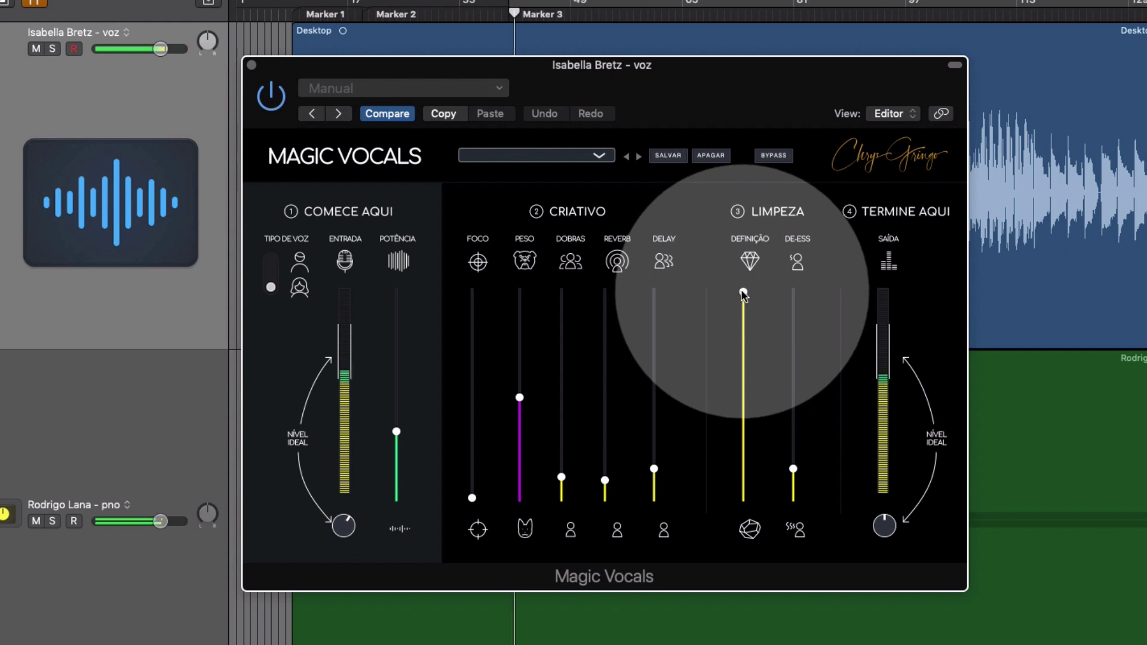
pyautogui.moveTo(741, 327); pyautogui.dragTo(792, 221)
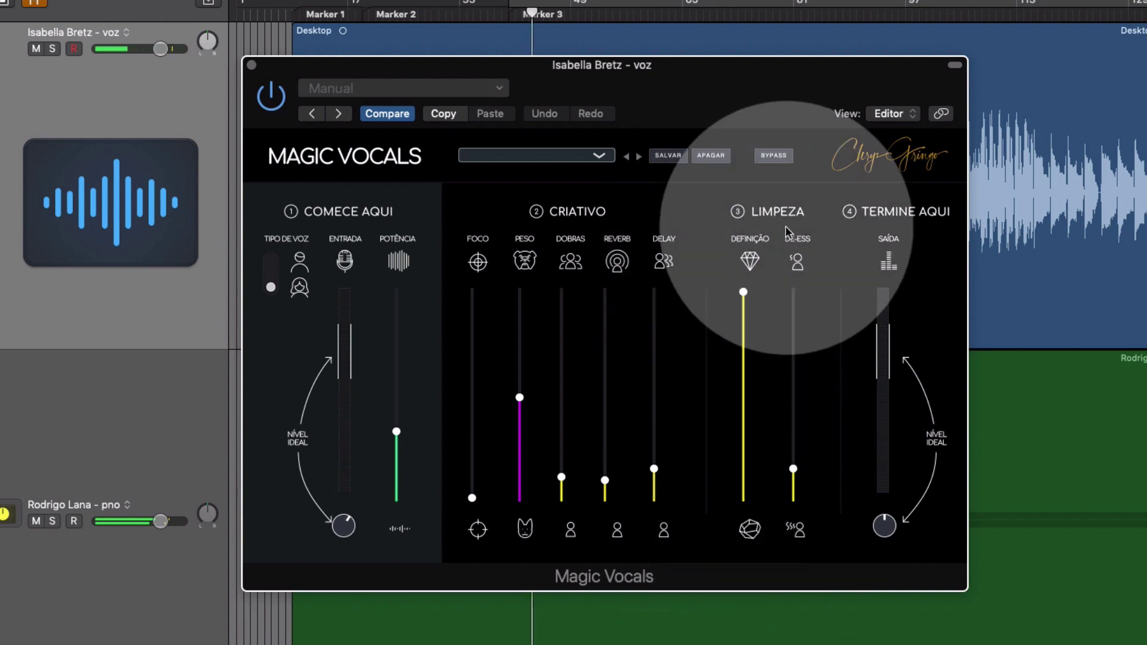
pyautogui.moveTo(743, 292); pyautogui.dragTo(743, 615)
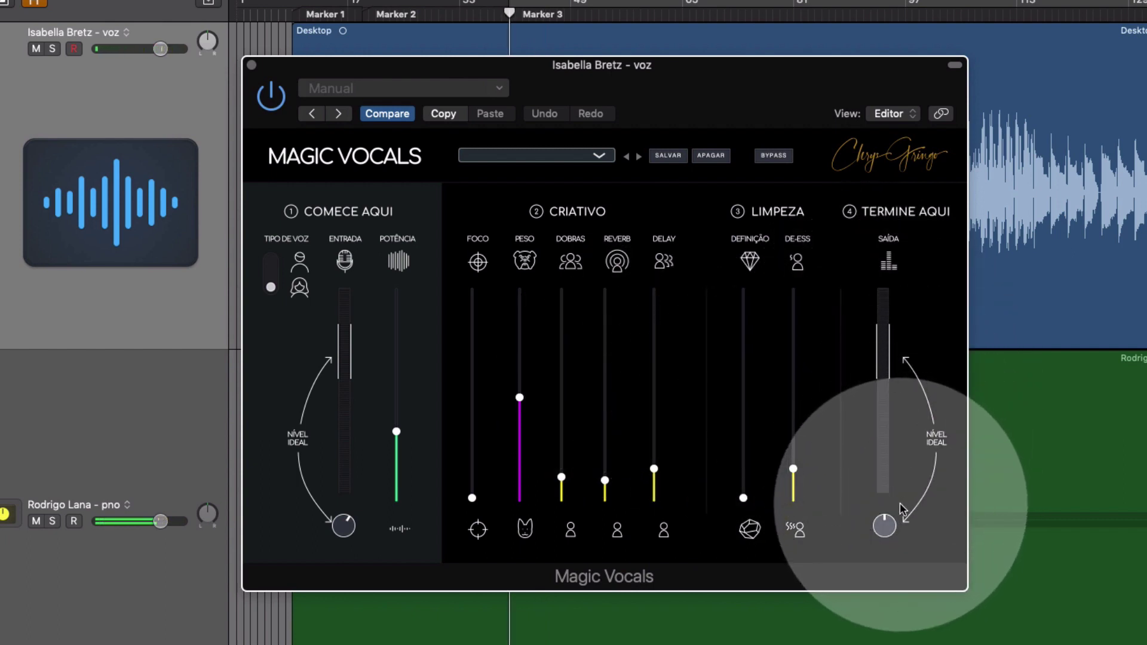
# - Raise the Saída output level while playing from Marker 3, and replay the vocal from Marker 2
pyautogui.press('space')
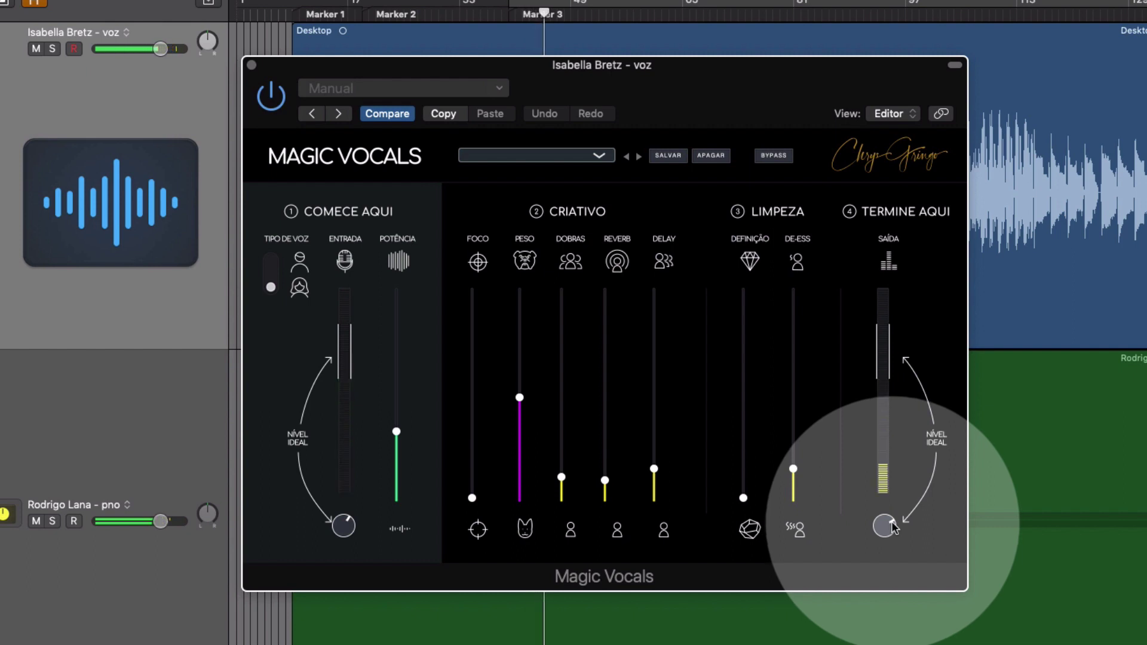
pyautogui.press('space')
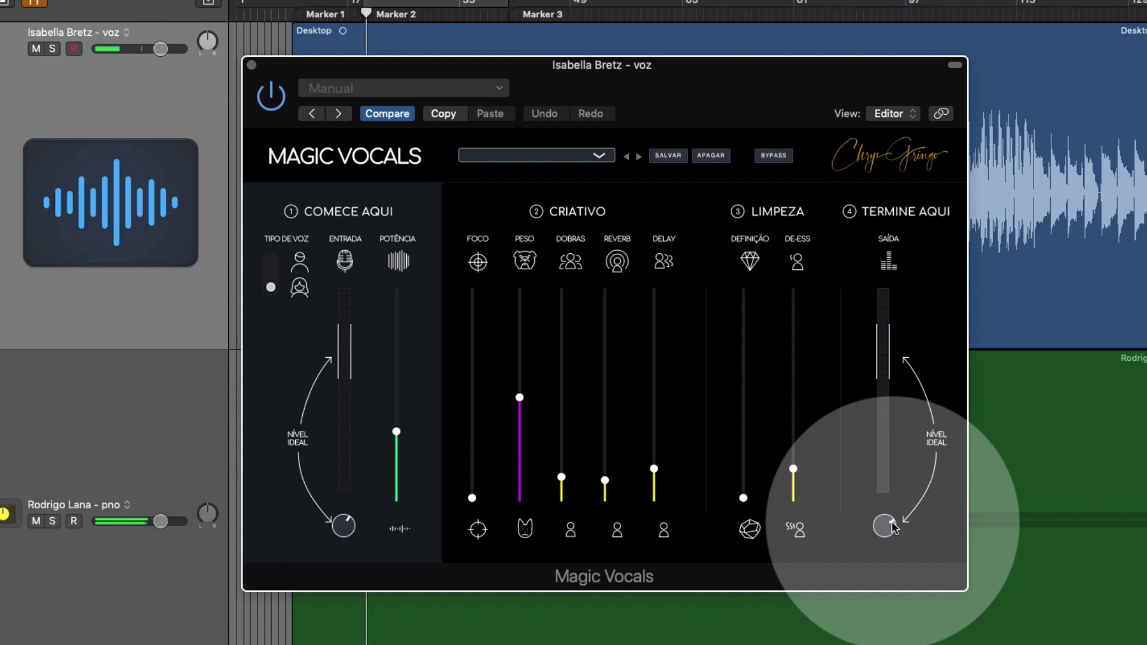
pyautogui.press('space')
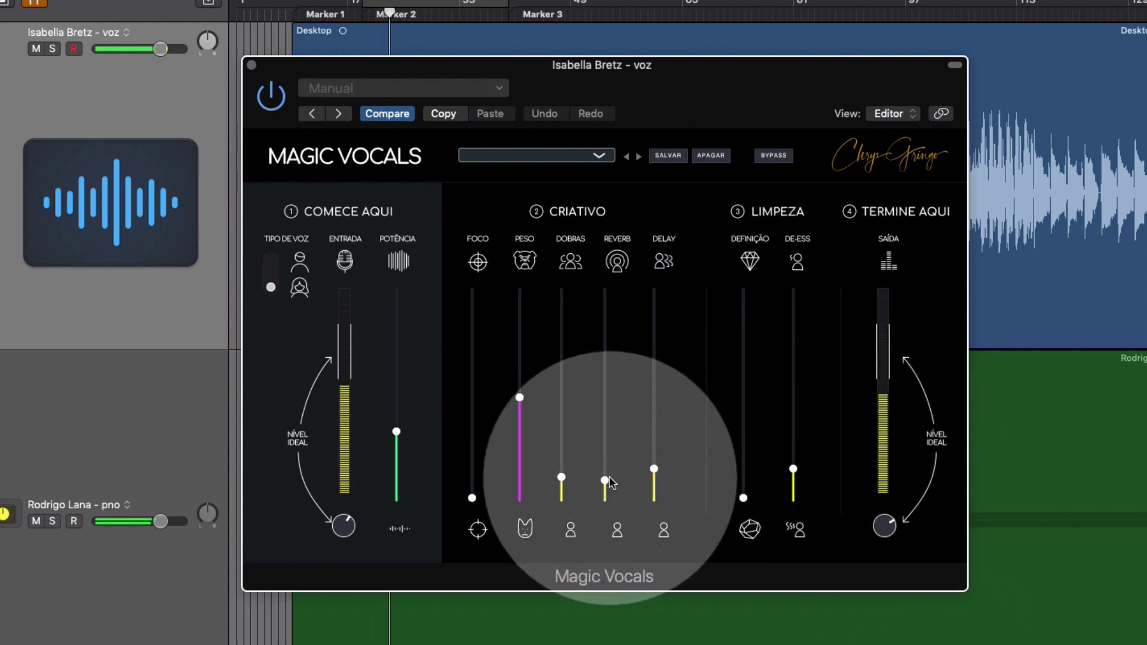
# - Fine-tune the effects by raising Reverb, Delay and De-ess slightly and Peso to about 57 percent
pyautogui.moveTo(609, 477); pyautogui.dragTo(658, 467)
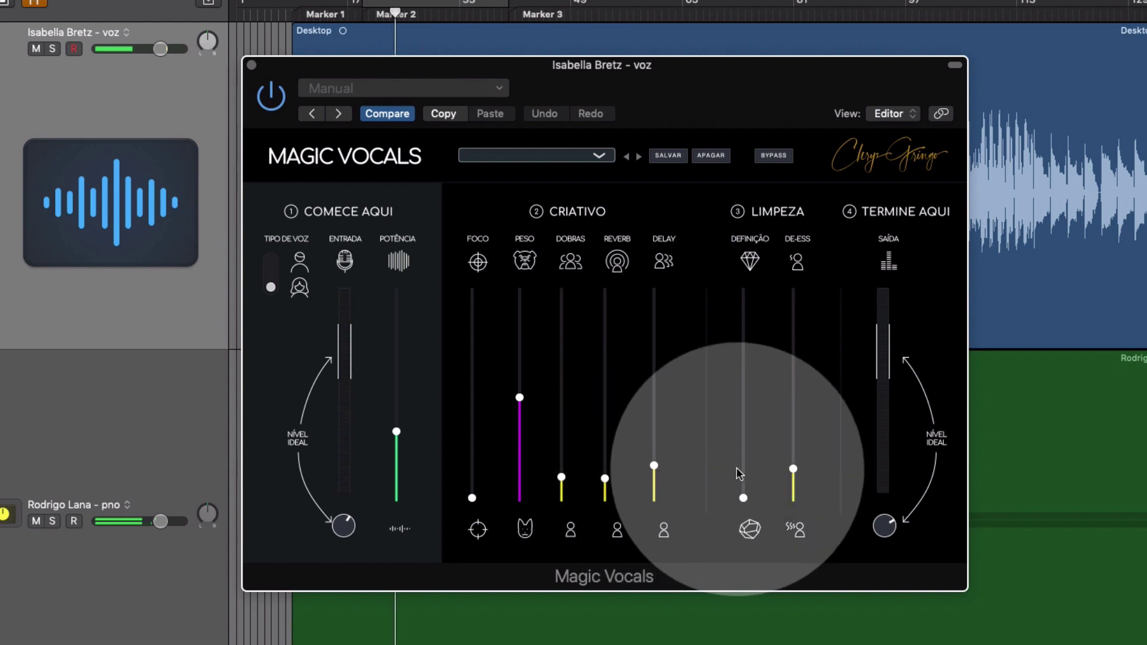
pyautogui.moveTo(792, 469); pyautogui.dragTo(793, 467)
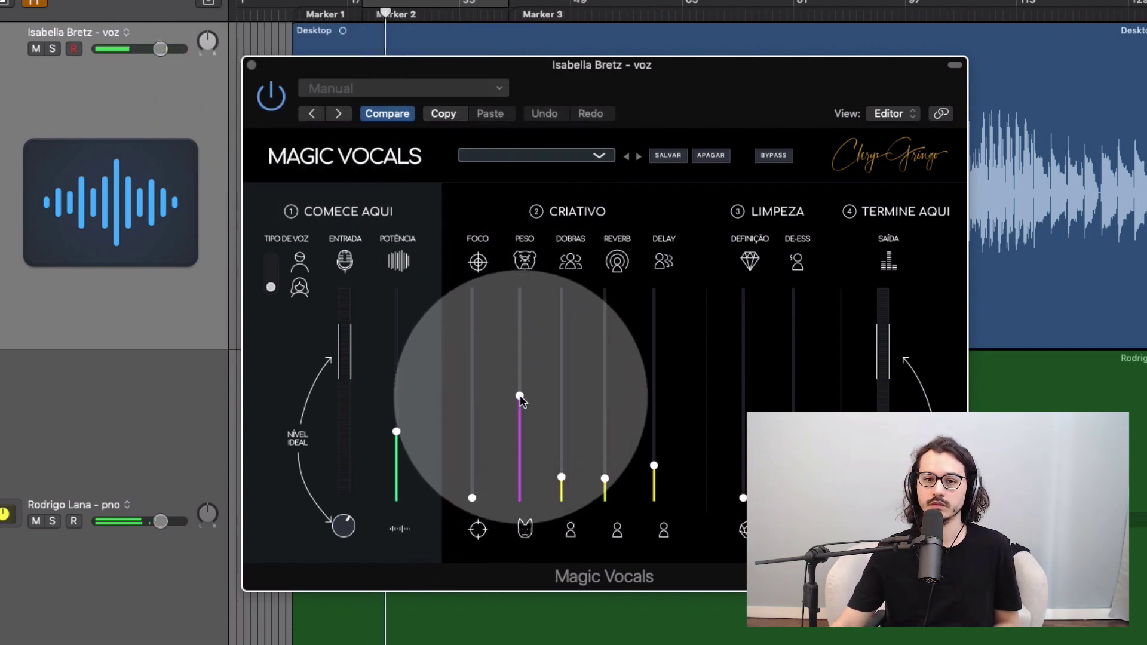
pyautogui.moveTo(520, 395); pyautogui.dragTo(522, 378)
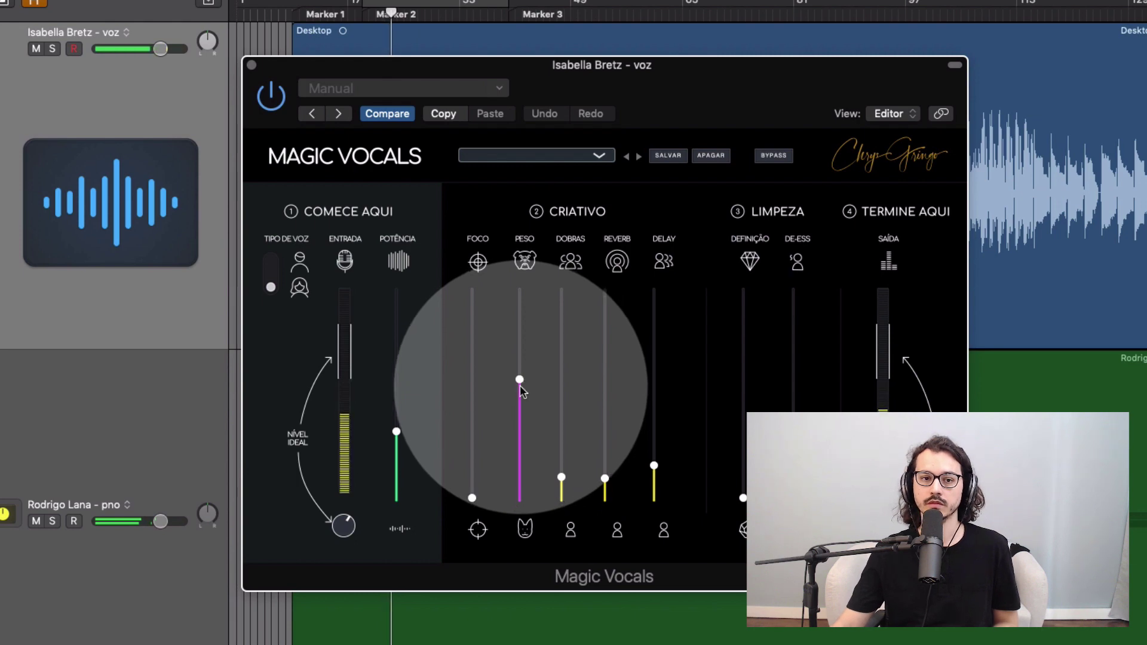
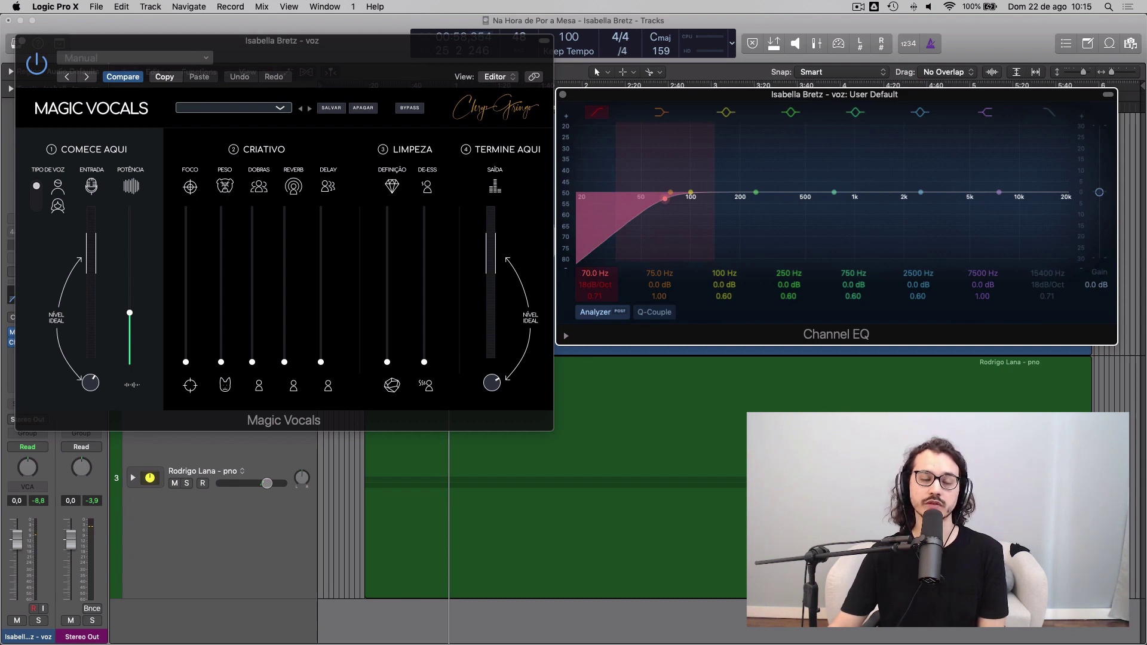
# - Try the Tipo de Voz switch, leave it on the male voice, and turn off the 70 Hz low cut in Channel EQ
pyautogui.click(590, 277)
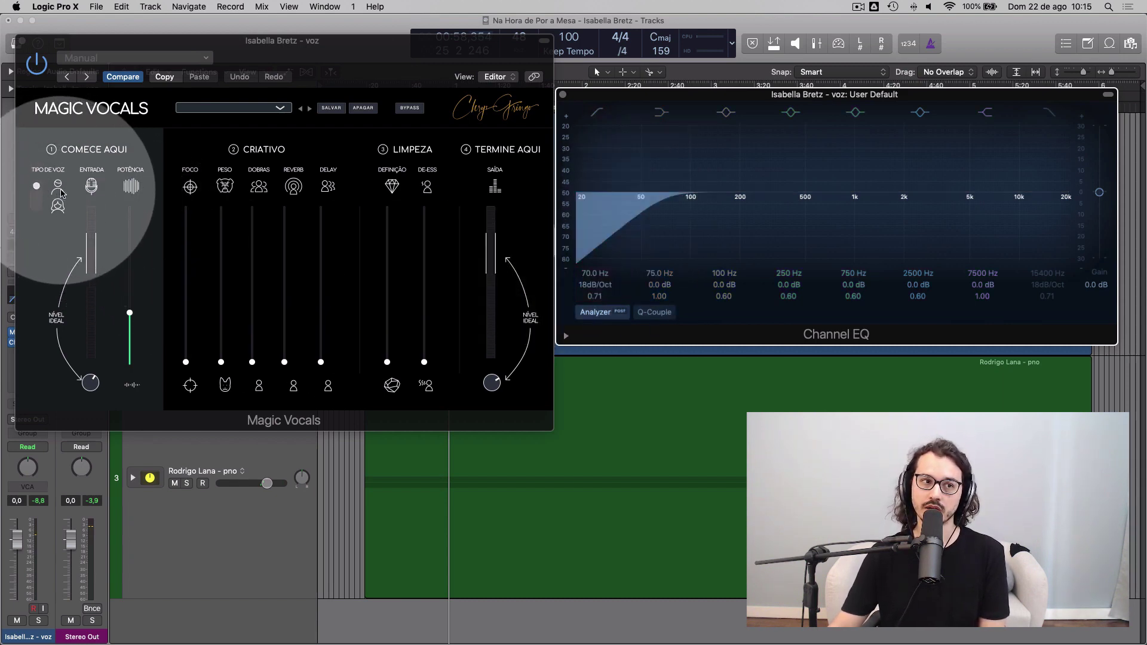
pyautogui.moveTo(37, 188); pyautogui.dragTo(39, 199)
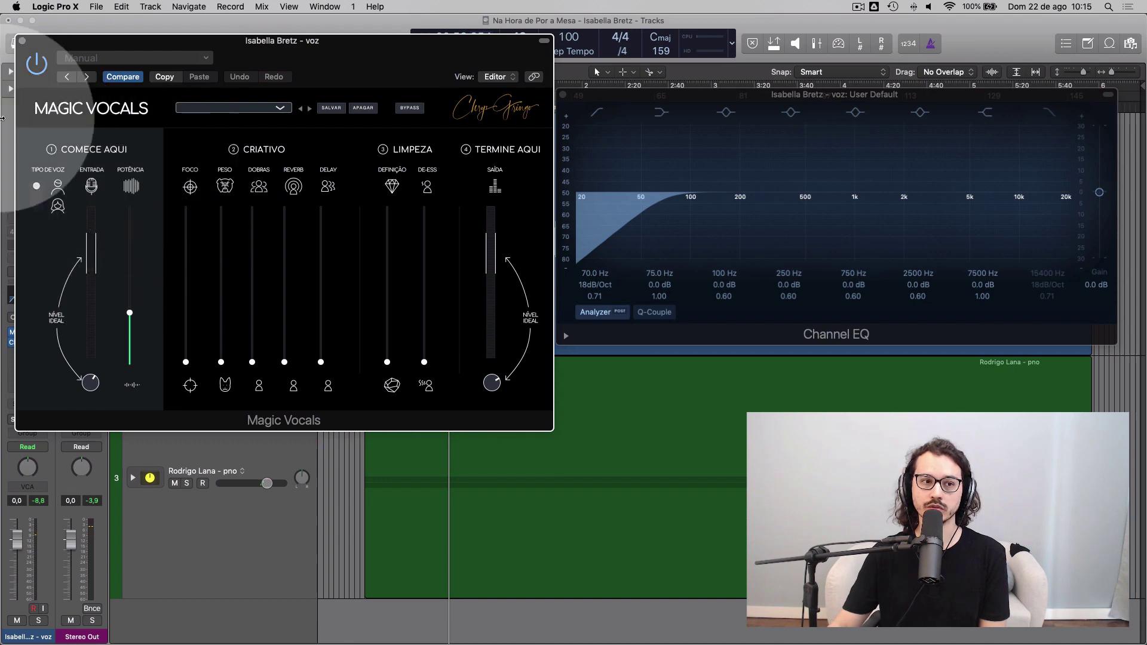
pyautogui.click(39, 197)
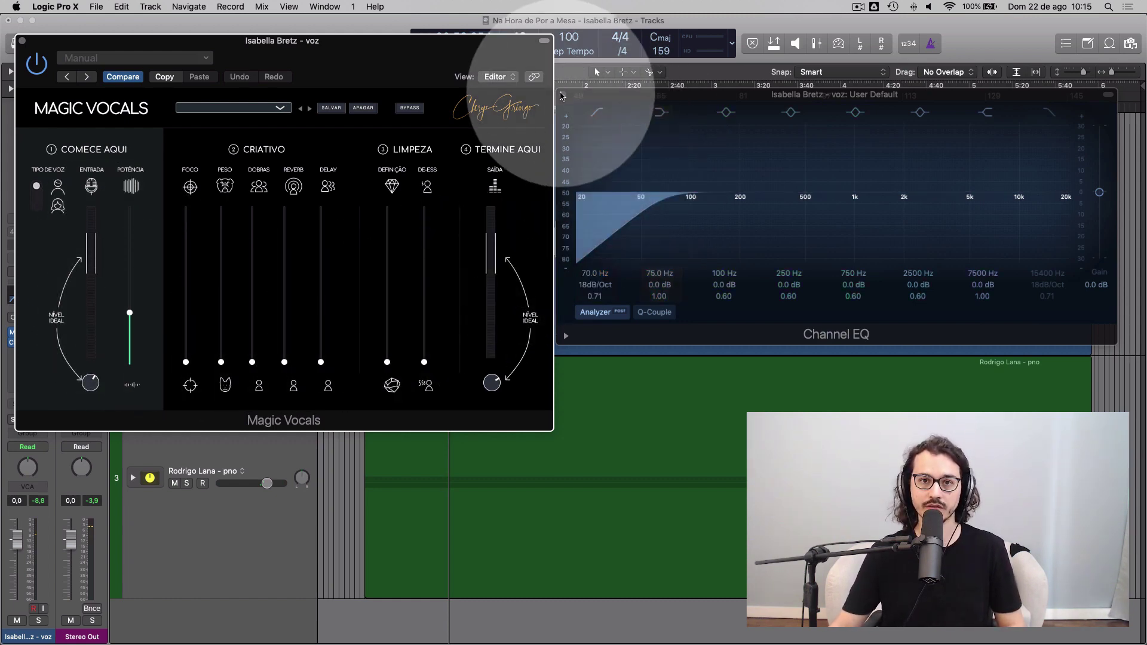
pyautogui.click(665, 101)
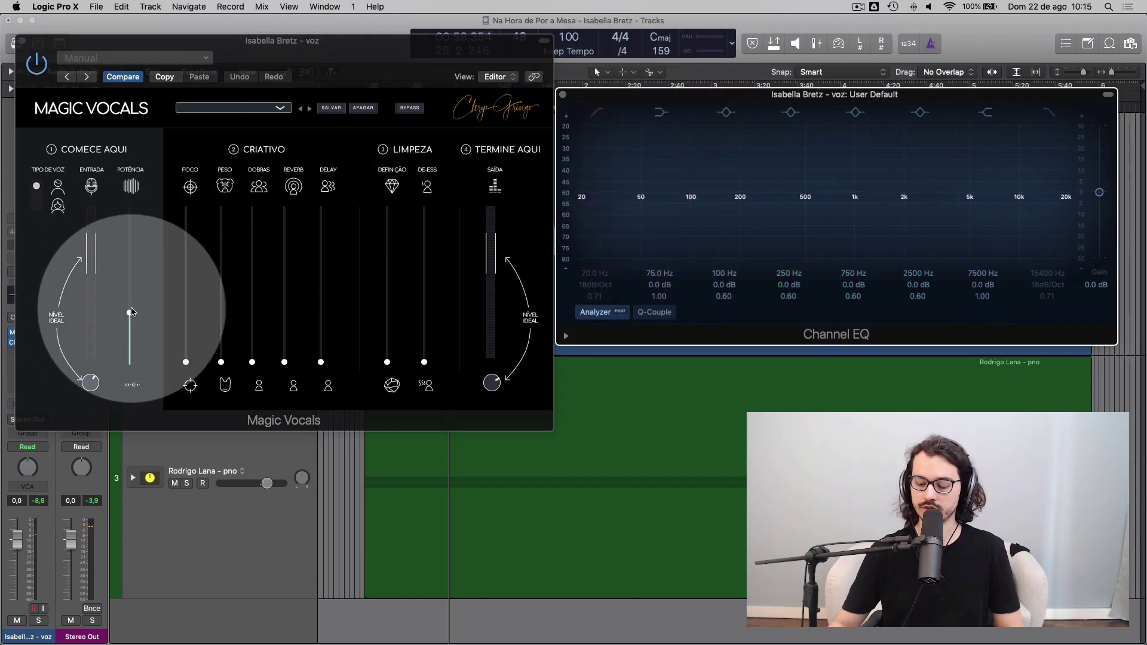
# - Play the vocal and lower Potência to minimum, watching the spectrum in the Channel EQ analyzer
pyautogui.press('space')
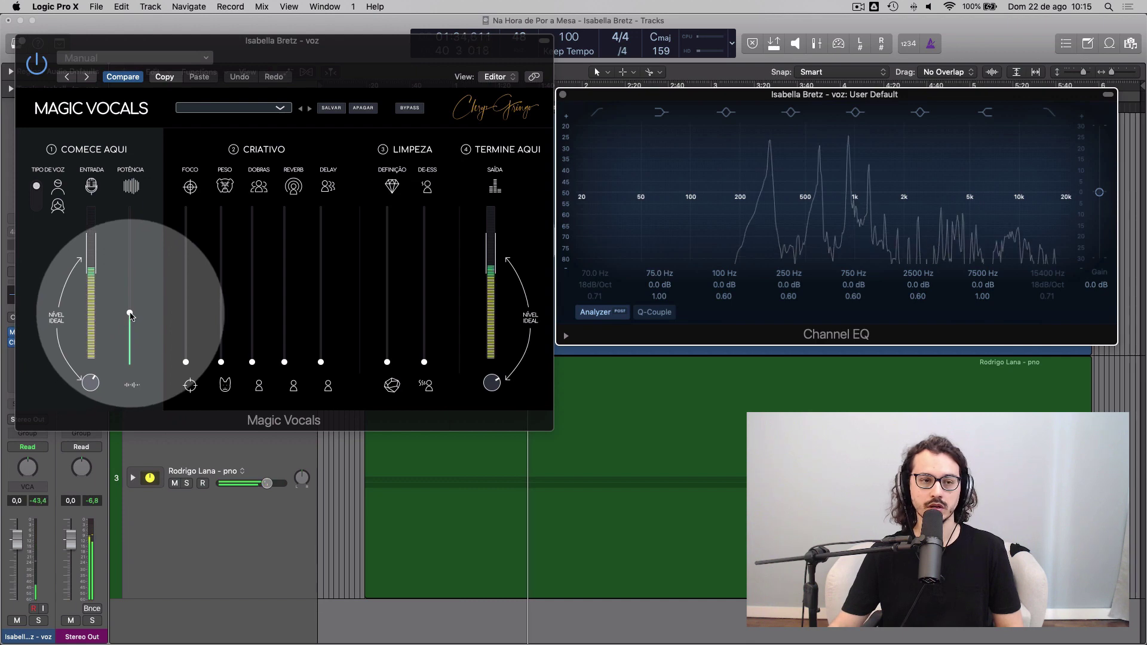
pyautogui.moveTo(132, 315); pyautogui.dragTo(141, 478)
pyautogui.press('space')
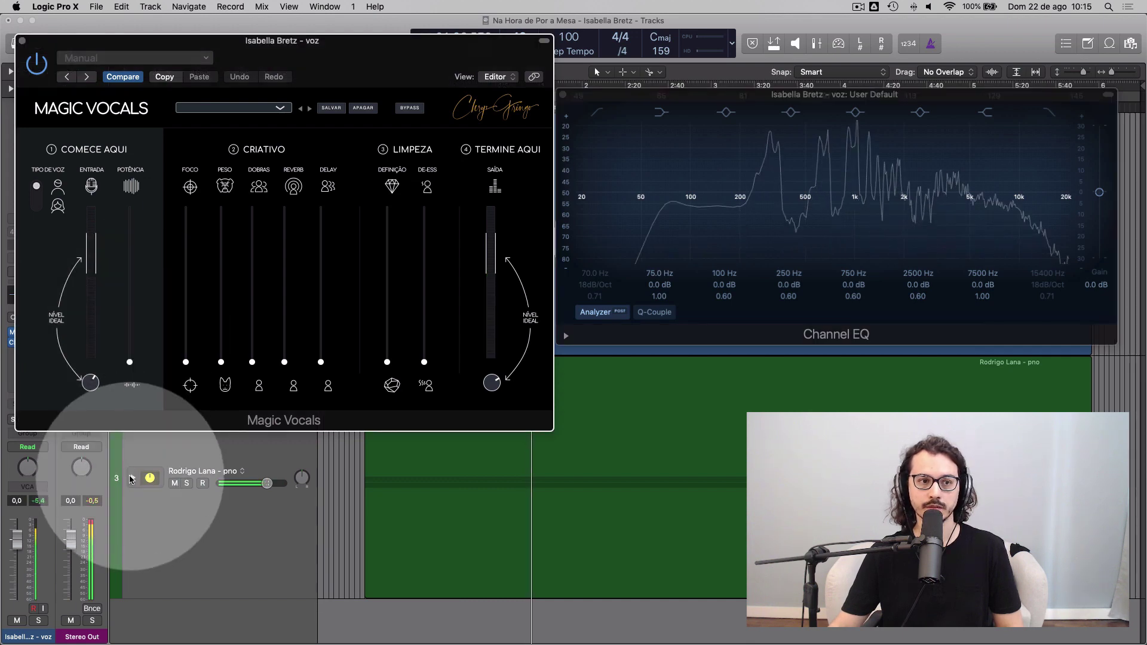
pyautogui.press('space')
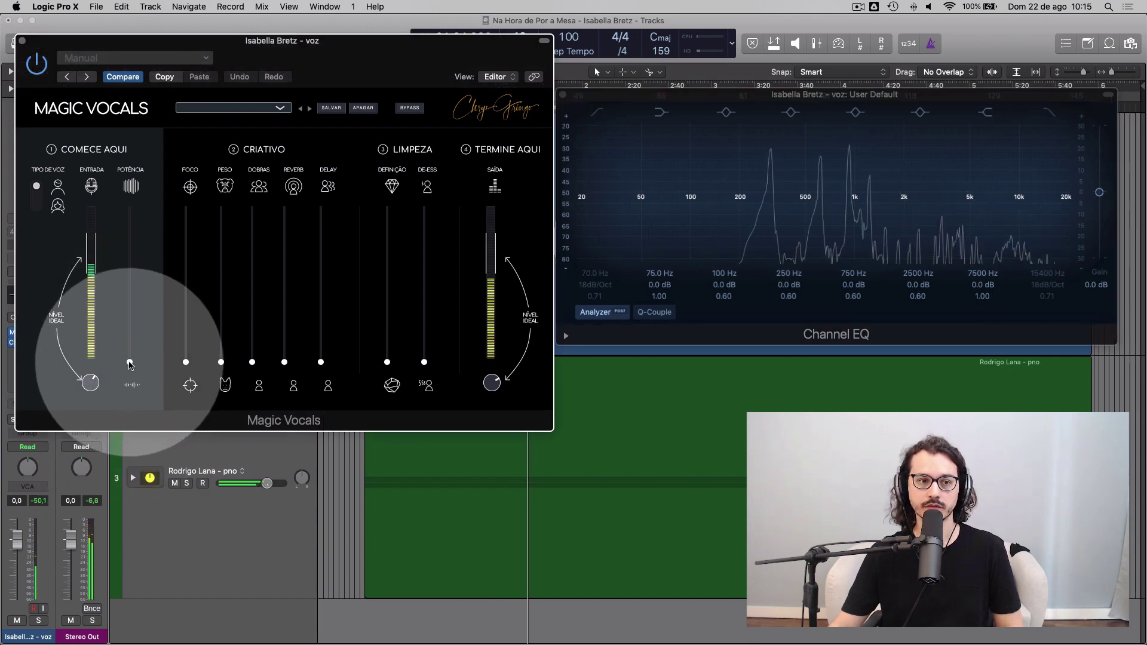
pyautogui.moveTo(129, 362); pyautogui.dragTo(16, 534)
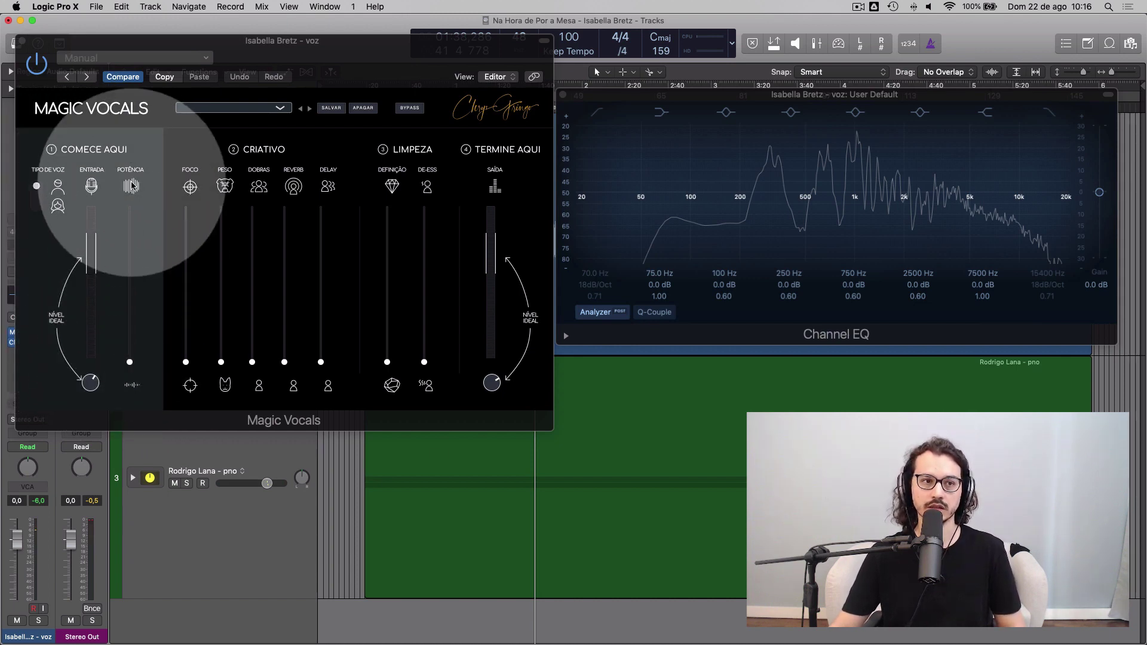
pyautogui.moveTo(131, 363)
pyautogui.mouseDown()
pyautogui.moveTo(130, 273)
pyautogui.moveTo(130, 369)
pyautogui.mouseUp()
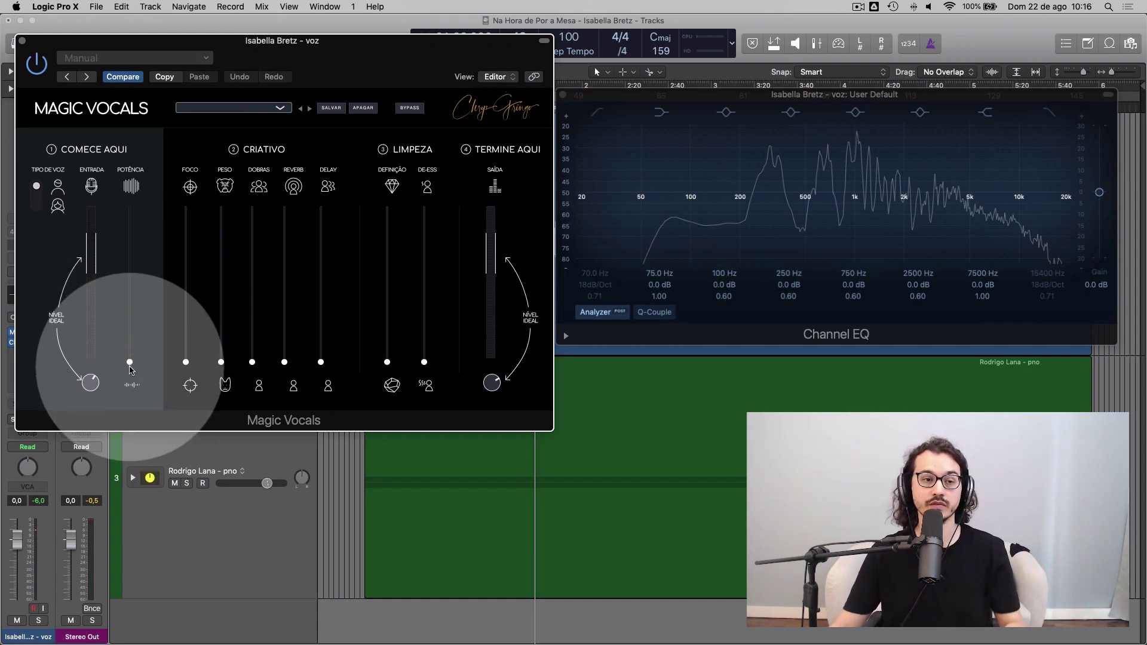
pyautogui.moveTo(130, 363); pyautogui.dragTo(141, 392)
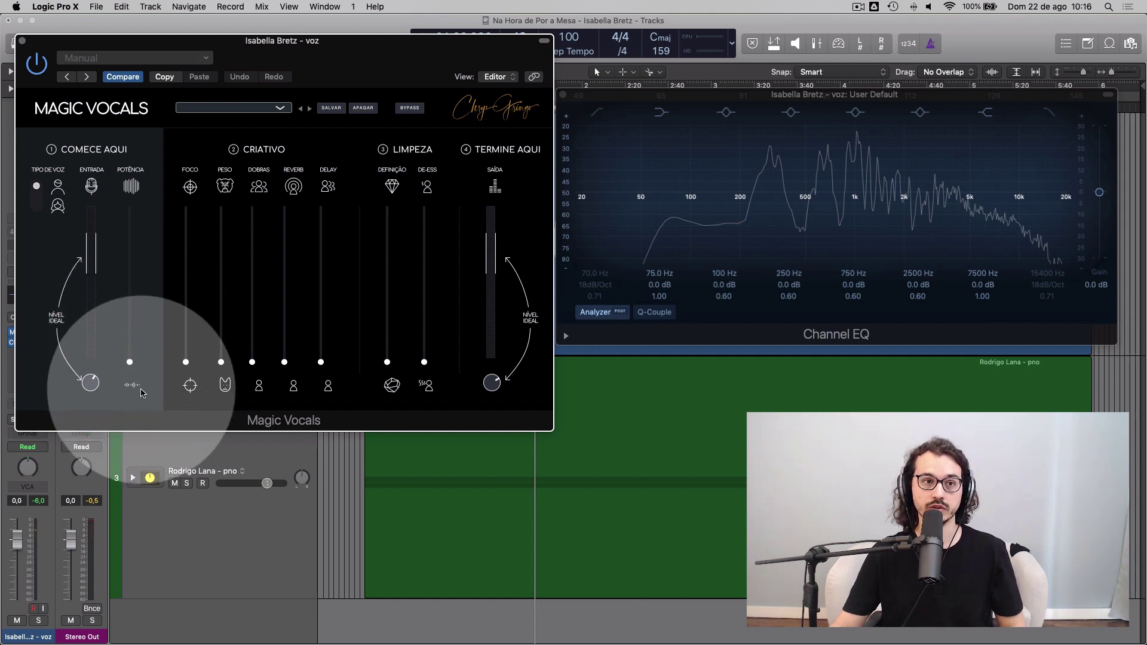
# - Audition Foco at maximum during playback and return it to minimum
pyautogui.press('space')
pyautogui.moveTo(185, 362); pyautogui.dragTo(186, 197)
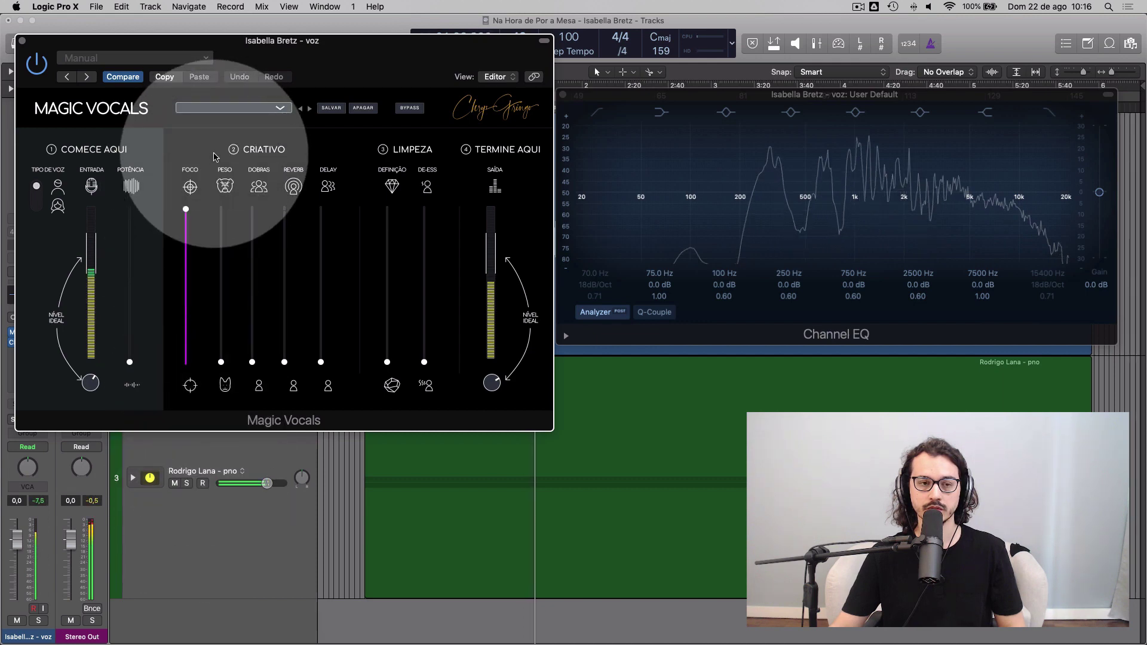
pyautogui.moveTo(214, 153); pyautogui.dragTo(212, 404)
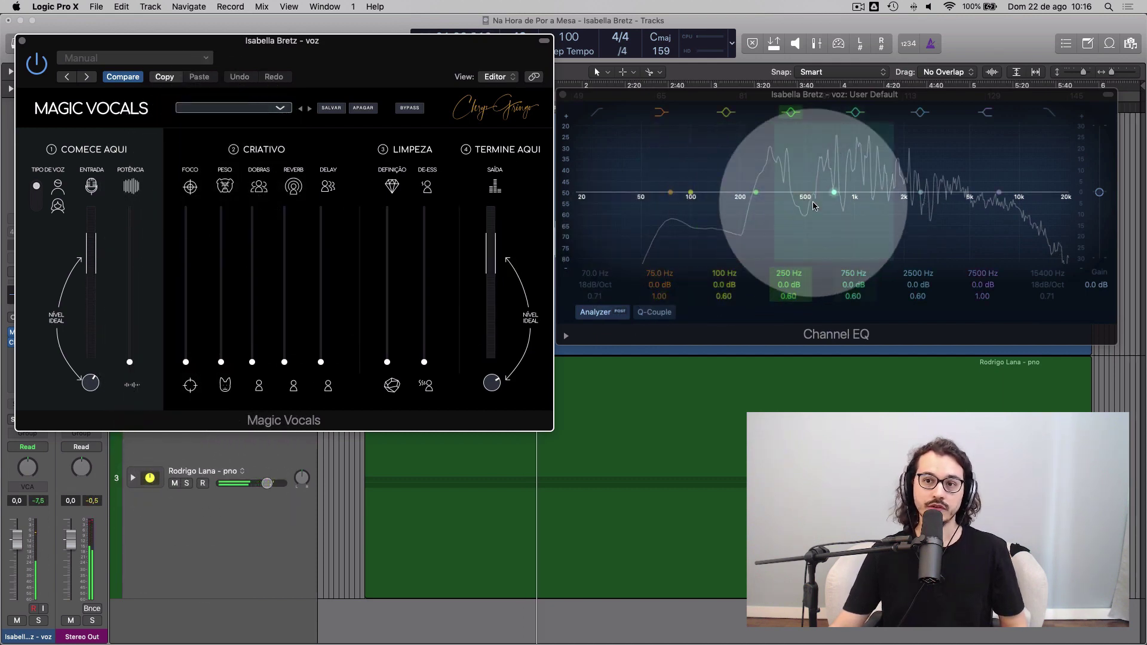
# - In Channel EQ, boost the 750 Hz band at 2000 Hz by 11.5 dB and the high shelf at 6100 Hz by 8.0 dB
pyautogui.moveTo(840, 192); pyautogui.dragTo(920, 192)
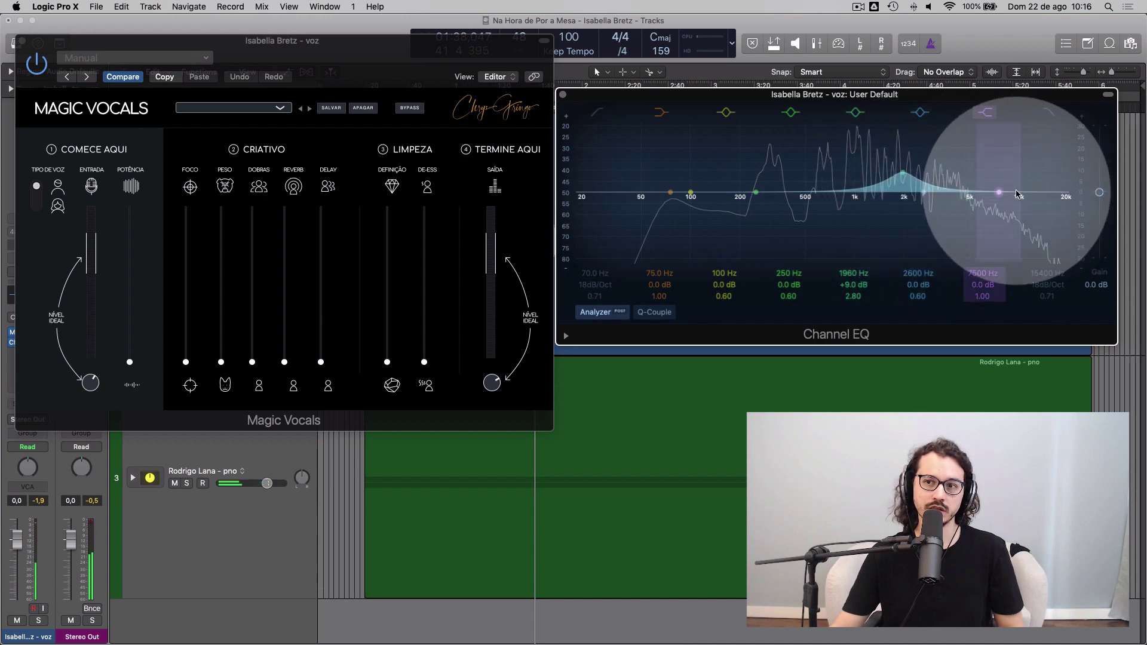
pyautogui.moveTo(1016, 193); pyautogui.dragTo(986, 171)
pyautogui.moveTo(906, 168); pyautogui.dragTo(908, 162)
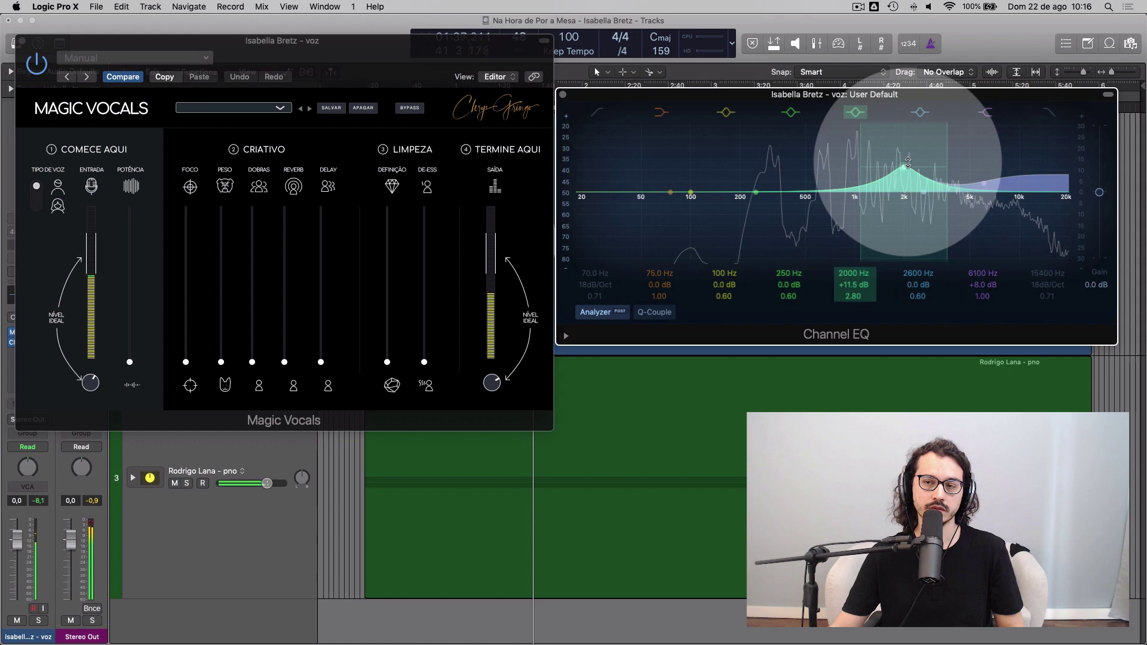
# - Reset the boosted midrange band and high shelf in Channel EQ to their default flat settings
pyautogui.keyDown('alt'); pyautogui.click(908, 168); pyautogui.keyUp('alt')
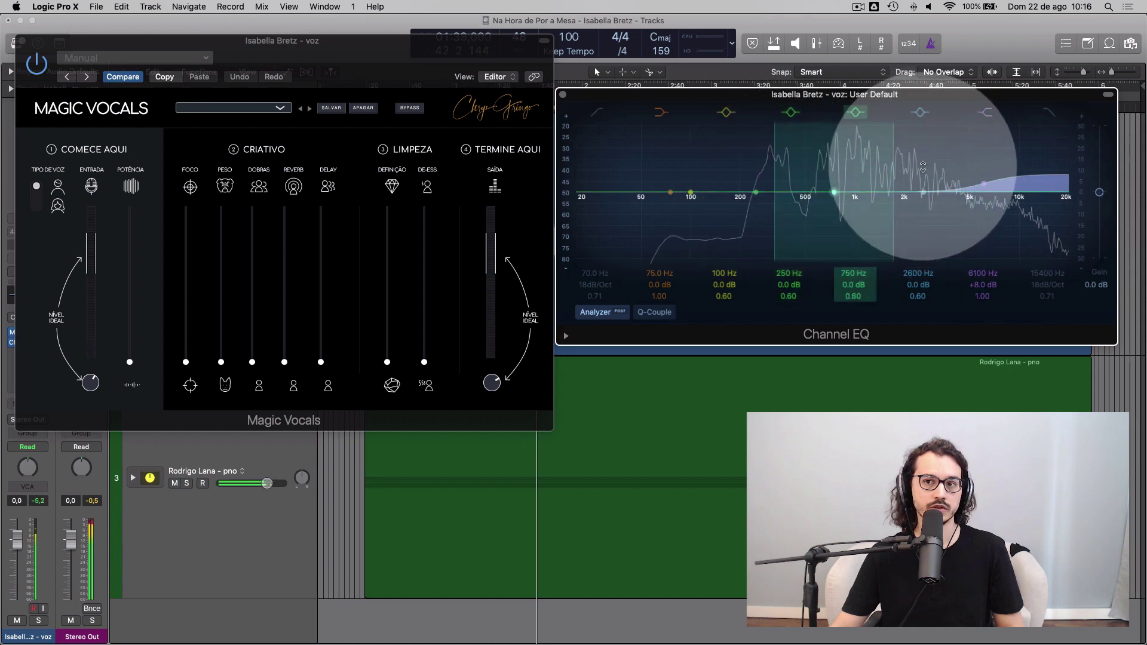
pyautogui.keyDown('alt'); pyautogui.click(922, 167); pyautogui.keyUp('alt')
pyautogui.keyDown('alt'); pyautogui.click(1027, 181); pyautogui.keyUp('alt')
pyautogui.keyDown('alt'); pyautogui.click(910, 176); pyautogui.keyUp('alt')
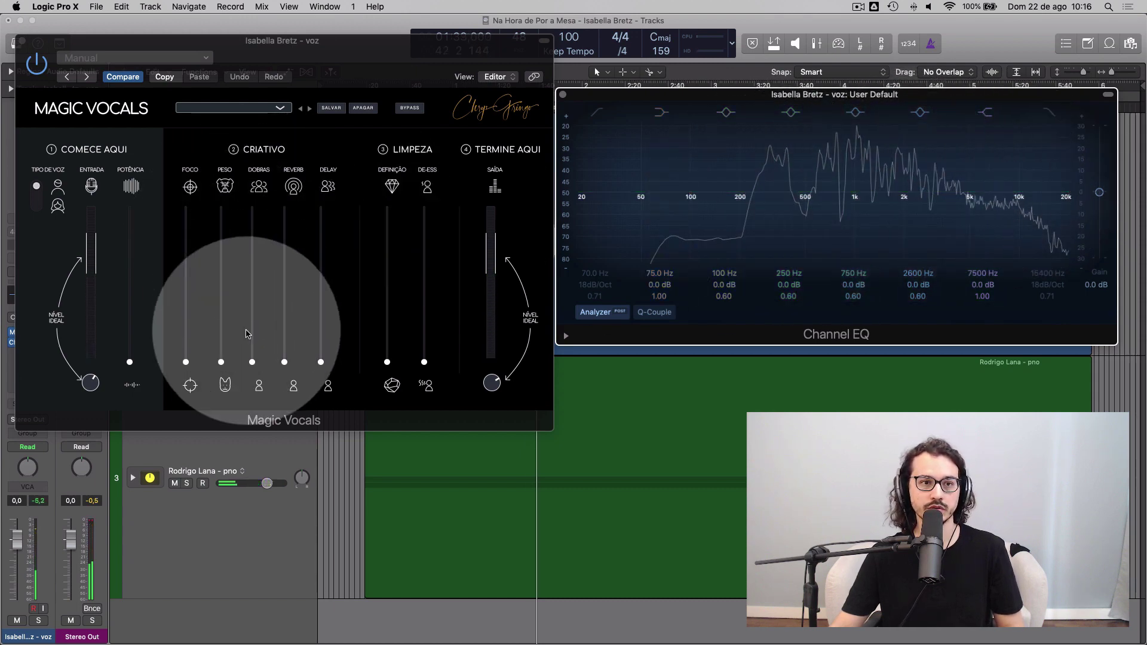
# - Raise Peso to maximum and play the vocal to examine its effect in the Channel EQ analyzer
pyautogui.moveTo(186, 362); pyautogui.dragTo(189, 385)
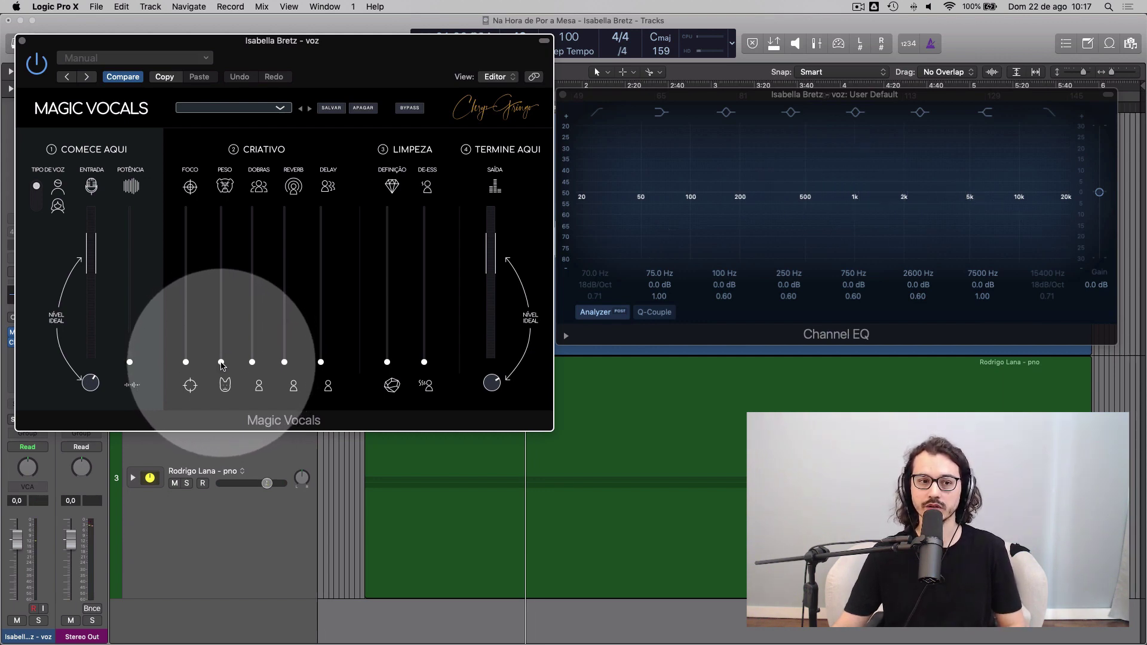
pyautogui.moveTo(221, 362)
pyautogui.mouseDown()
pyautogui.moveTo(224, 208)
pyautogui.moveTo(222, 359)
pyautogui.mouseUp()
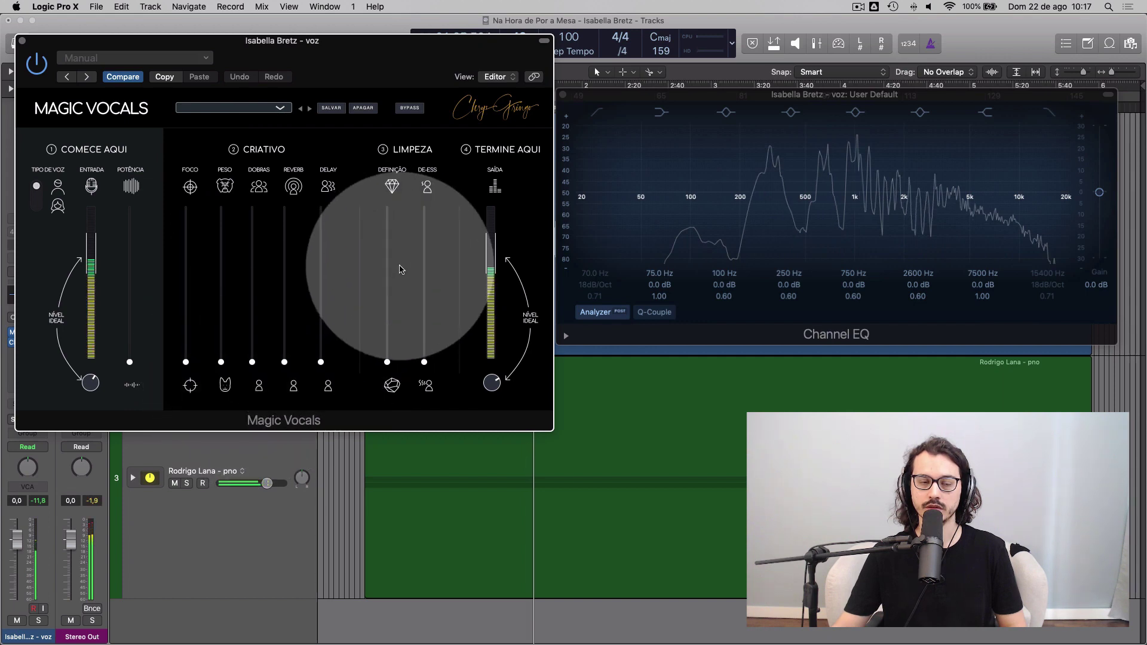
pyautogui.press('space')
pyautogui.moveTo(220, 361); pyautogui.dragTo(223, 208)
pyautogui.press('space')
pyautogui.press('space')
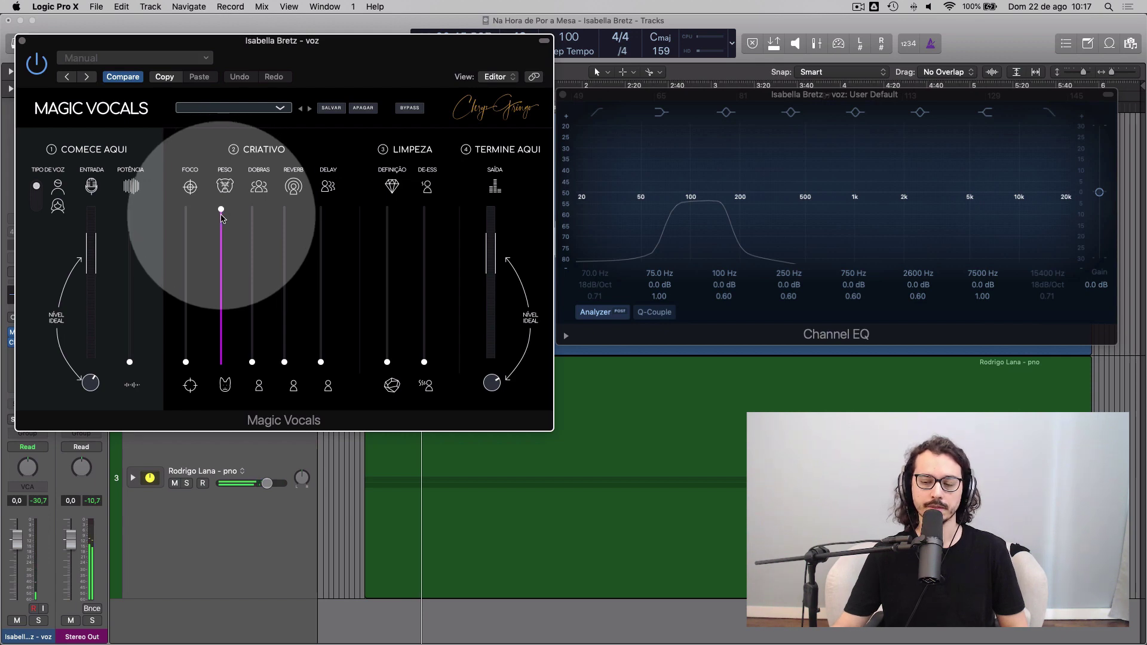
pyautogui.press('space')
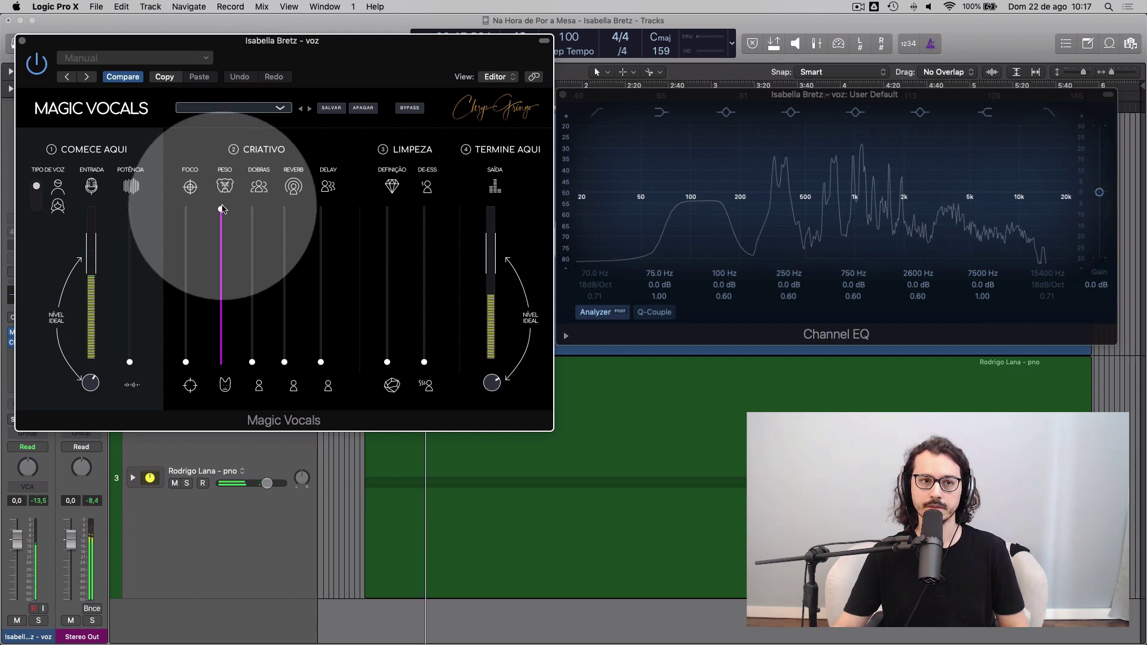
# - Compare the vocal with Peso at minimum and at maximum during playback, leaving Peso at maximum
pyautogui.press('space')
pyautogui.moveTo(221, 210); pyautogui.dragTo(219, 365)
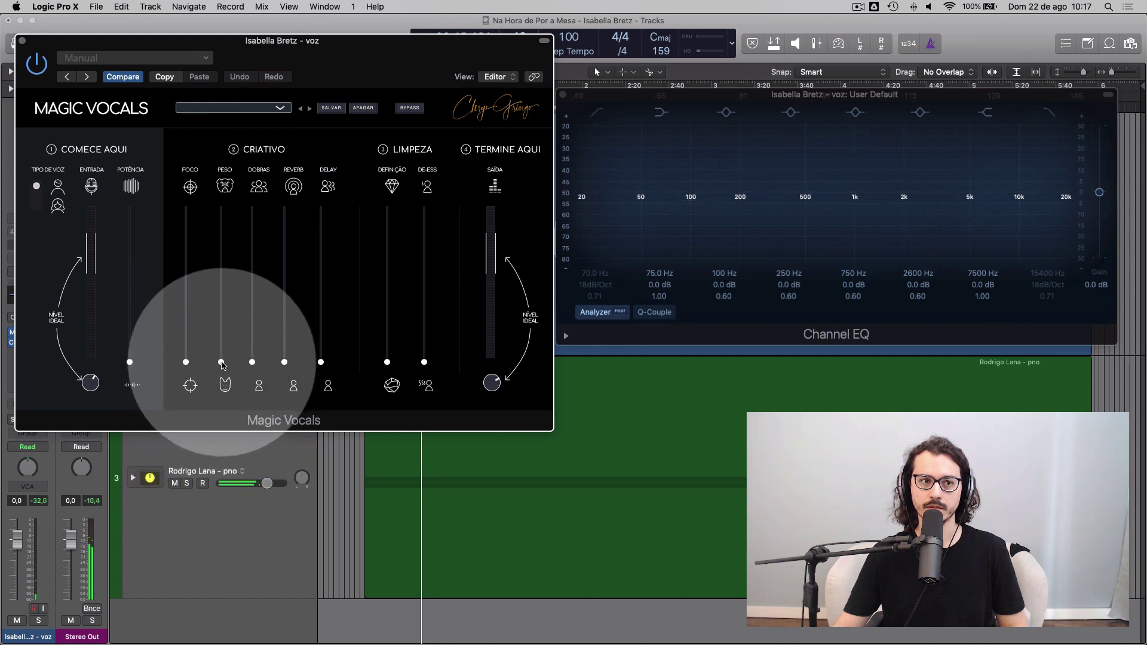
pyautogui.press('space')
pyautogui.moveTo(222, 363); pyautogui.dragTo(221, 209)
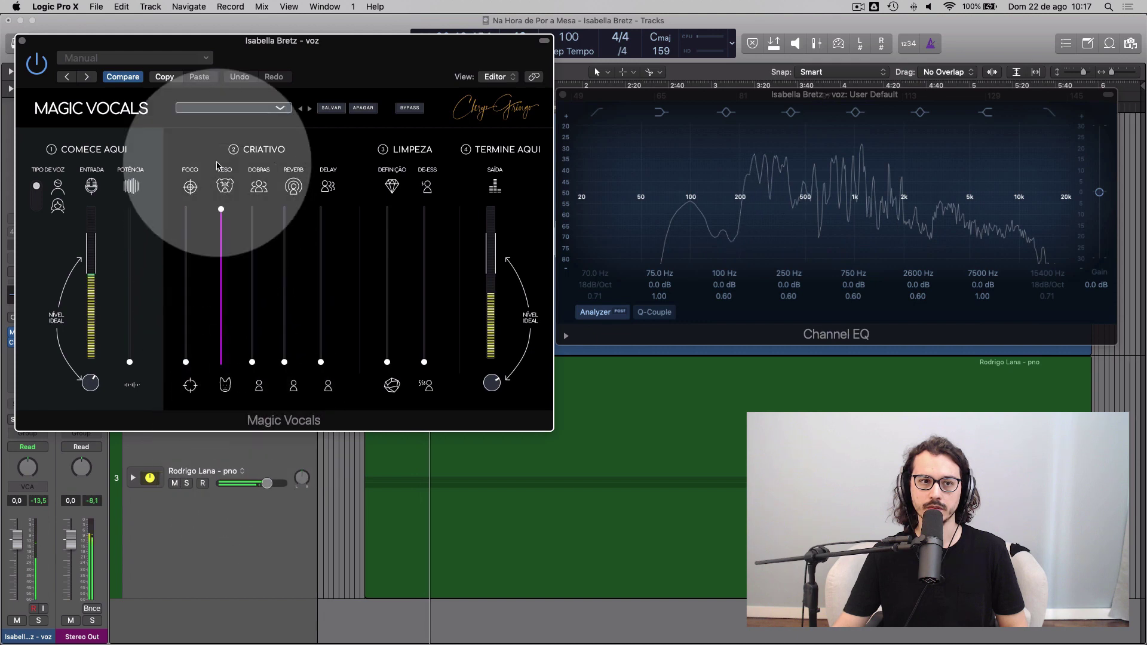
pyautogui.moveTo(221, 209)
pyautogui.mouseDown()
pyautogui.moveTo(221, 362)
pyautogui.moveTo(221, 209)
pyautogui.mouseUp()
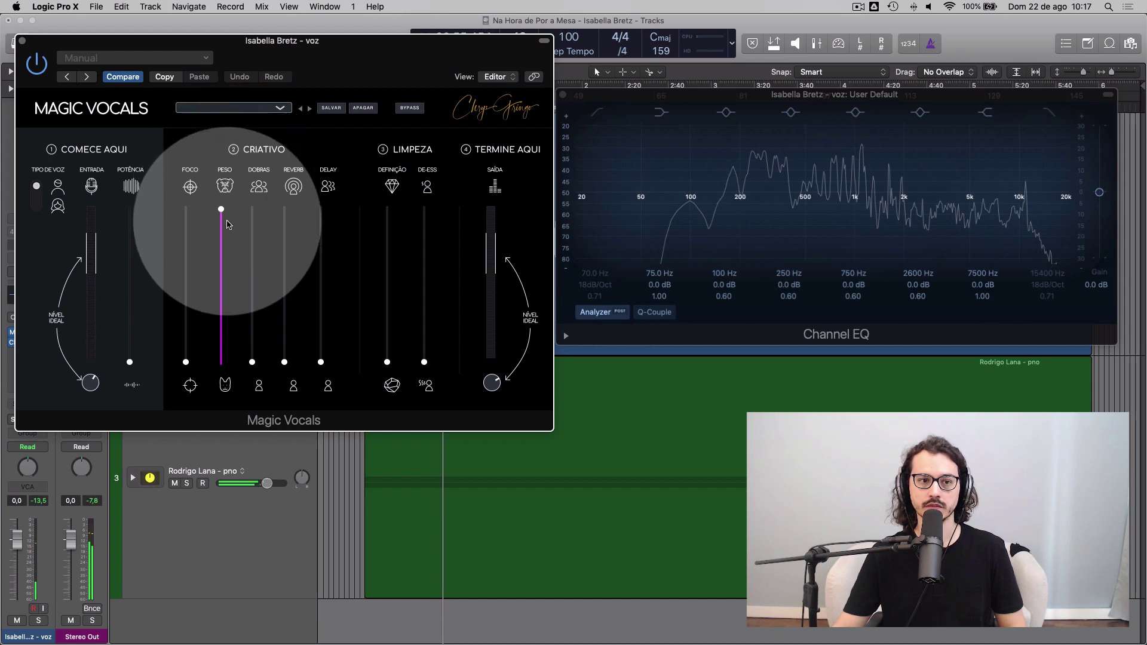
# - Raise Potência to about 40 percent and return Peso to minimum after comparing its two extremes
pyautogui.moveTo(128, 356); pyautogui.dragTo(130, 300)
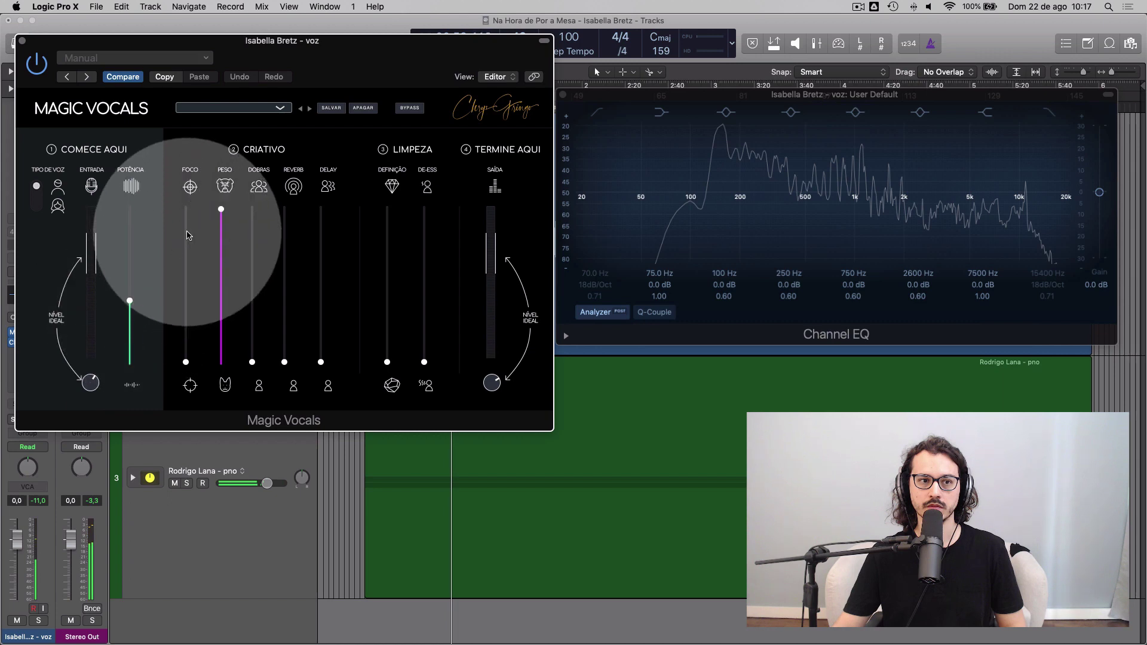
pyautogui.moveTo(221, 209); pyautogui.dragTo(215, 464)
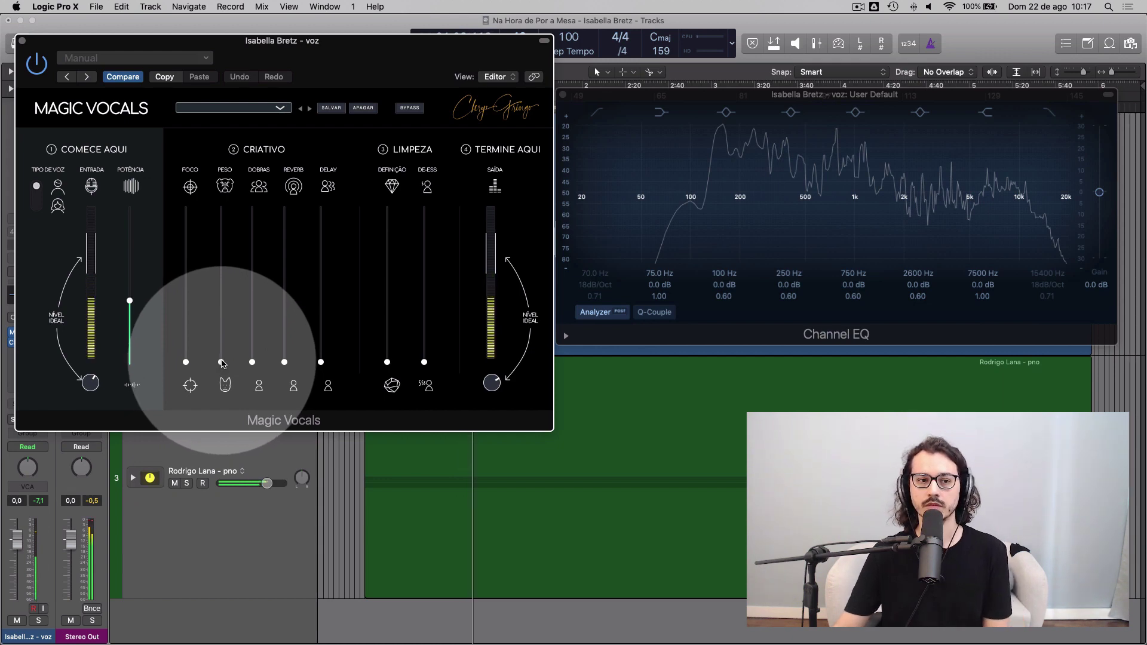
pyautogui.moveTo(221, 362); pyautogui.dragTo(219, 202)
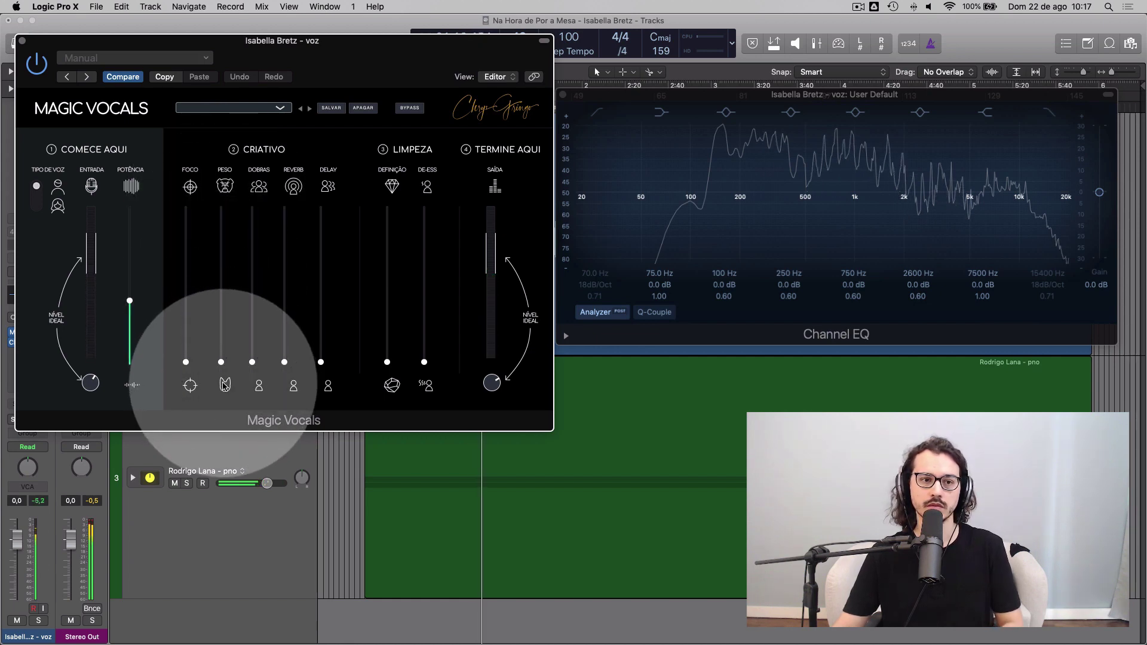
pyautogui.moveTo(221, 209); pyautogui.dragTo(252, 413)
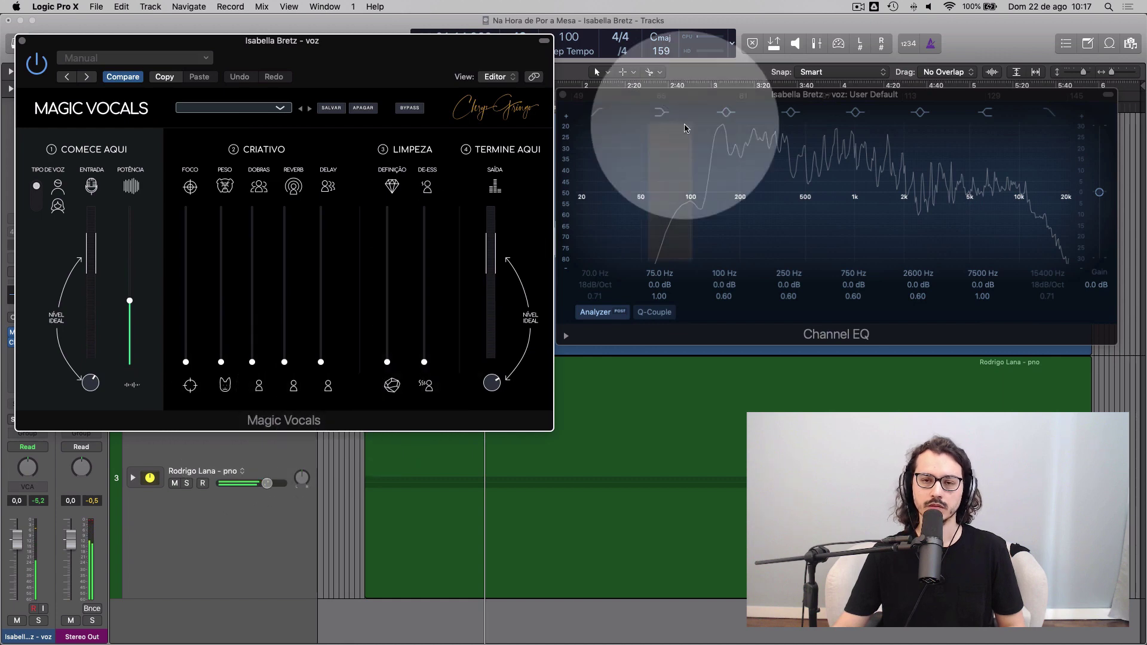
# - Boost the 100 Hz band in Channel EQ at 98 Hz by 11.0 dB with a Q of 1.80 and reset it to flat
pyautogui.moveTo(693, 197); pyautogui.dragTo(691, 142)
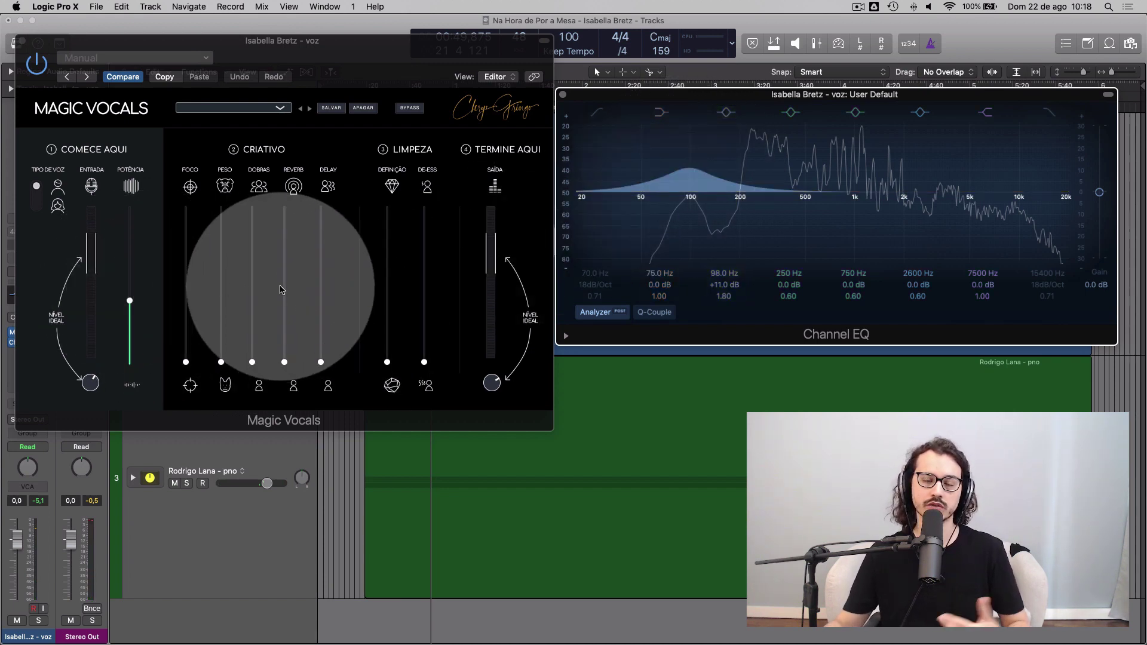
pyautogui.keyDown('alt'); pyautogui.click(690, 171); pyautogui.keyUp('alt')
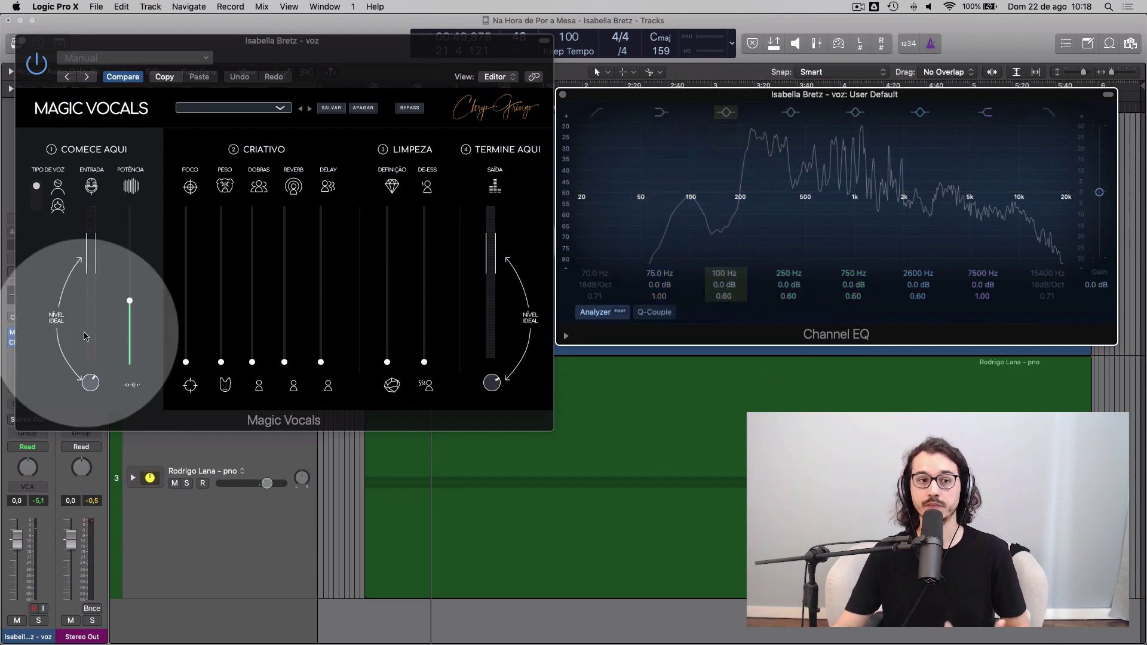
pyautogui.click(220, 361)
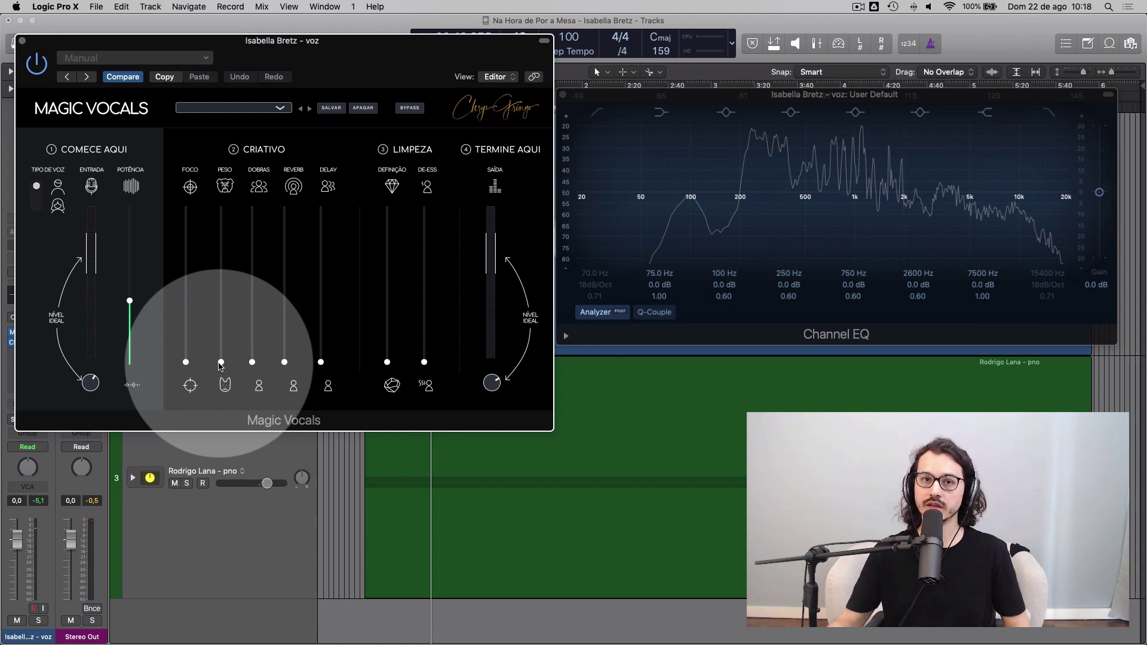
pyautogui.click(703, 204)
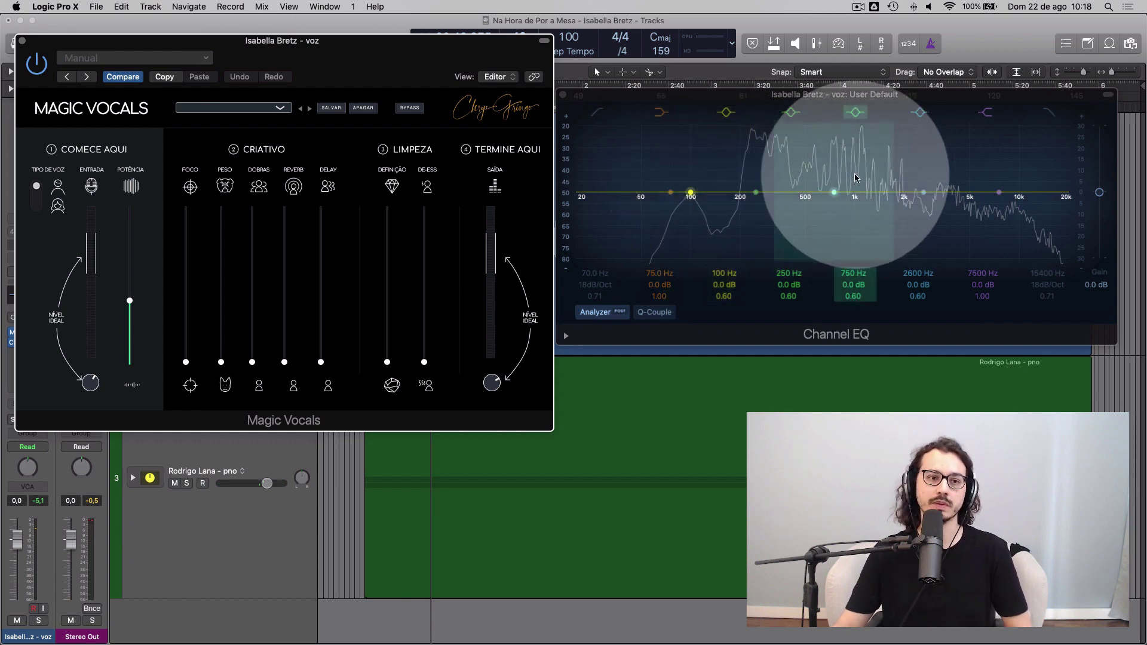
pyautogui.moveTo(221, 361); pyautogui.dragTo(246, 381)
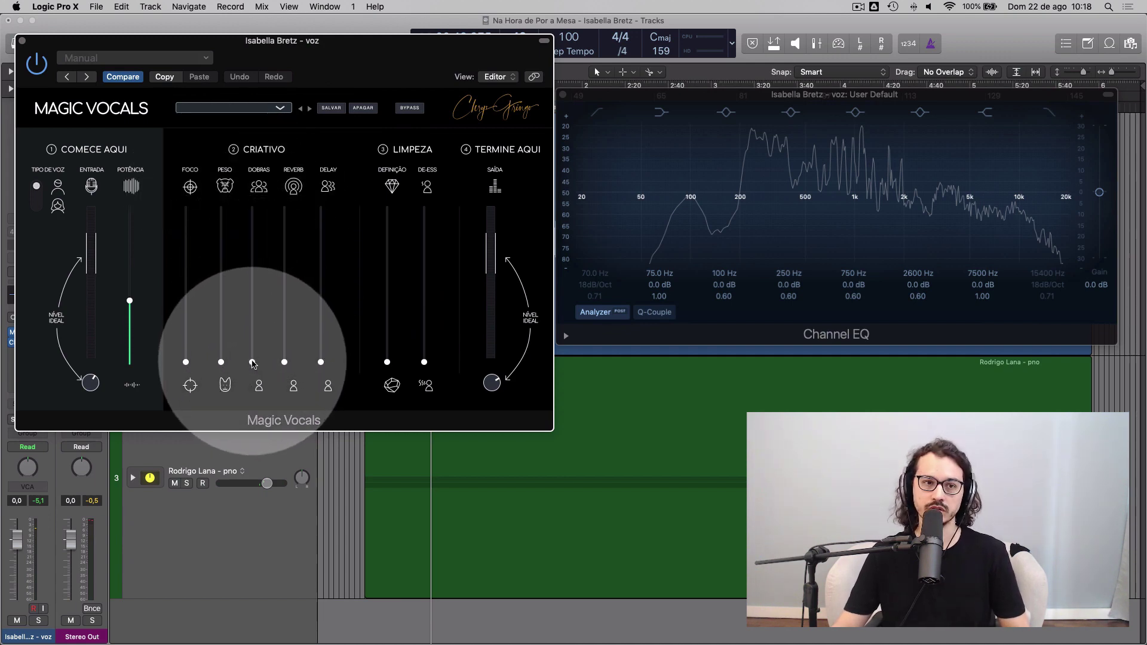
# - Audition Dobras and Reverb one at a time at maximum during playback, returning each to minimum
pyautogui.moveTo(252, 362); pyautogui.dragTo(259, 191)
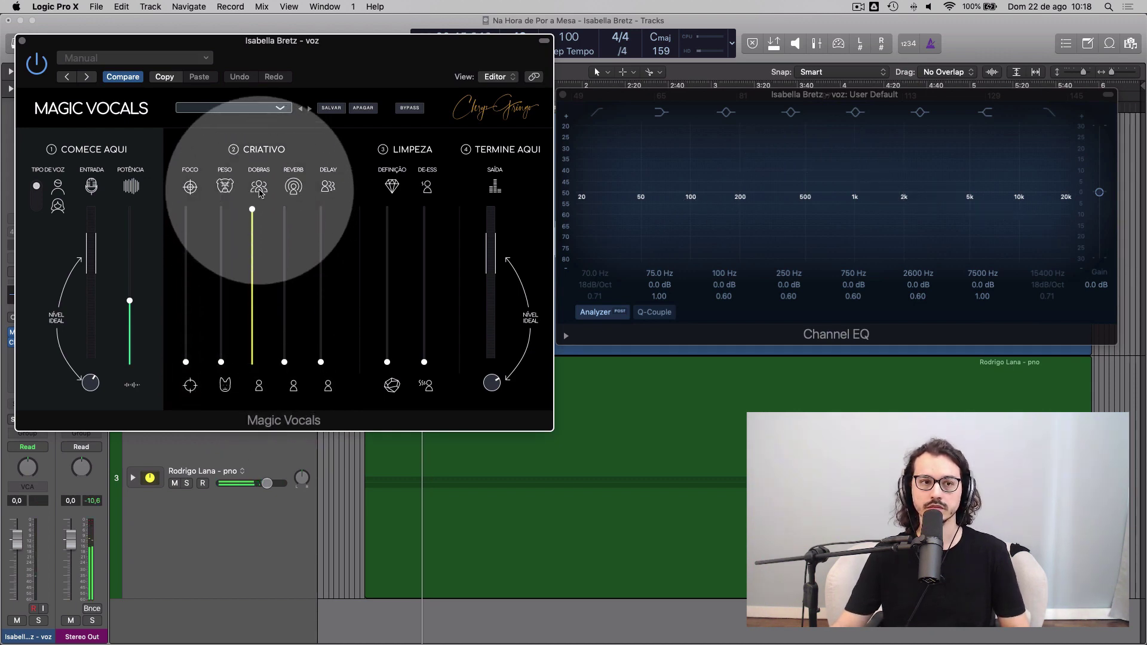
pyautogui.moveTo(252, 209); pyautogui.dragTo(265, 370)
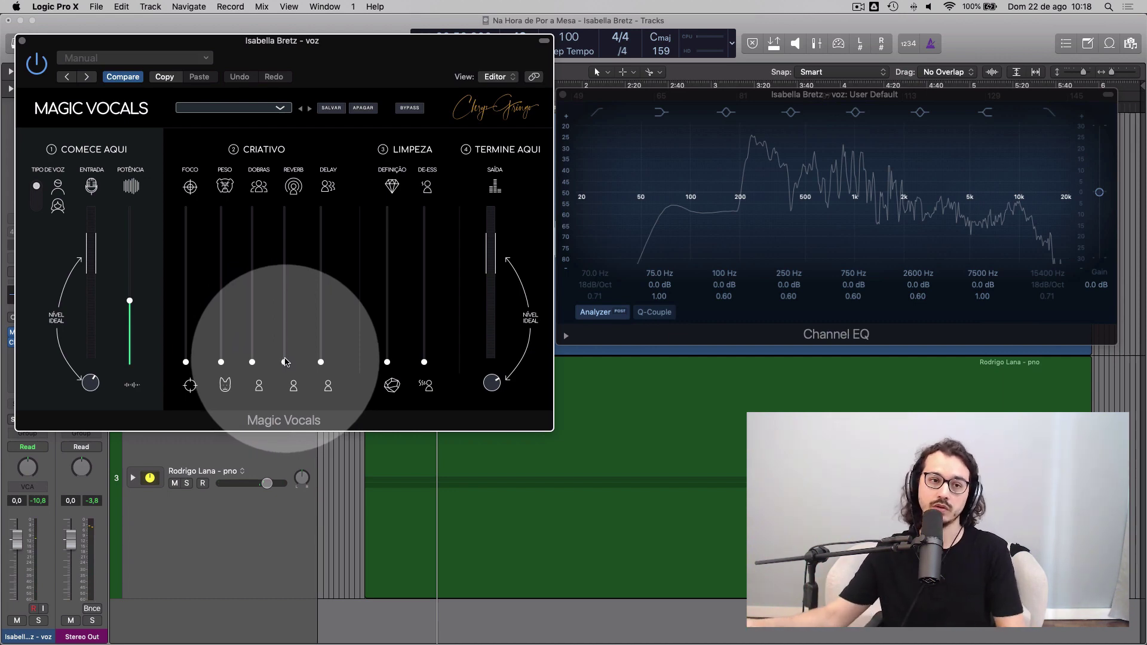
pyautogui.moveTo(286, 361); pyautogui.dragTo(309, 151)
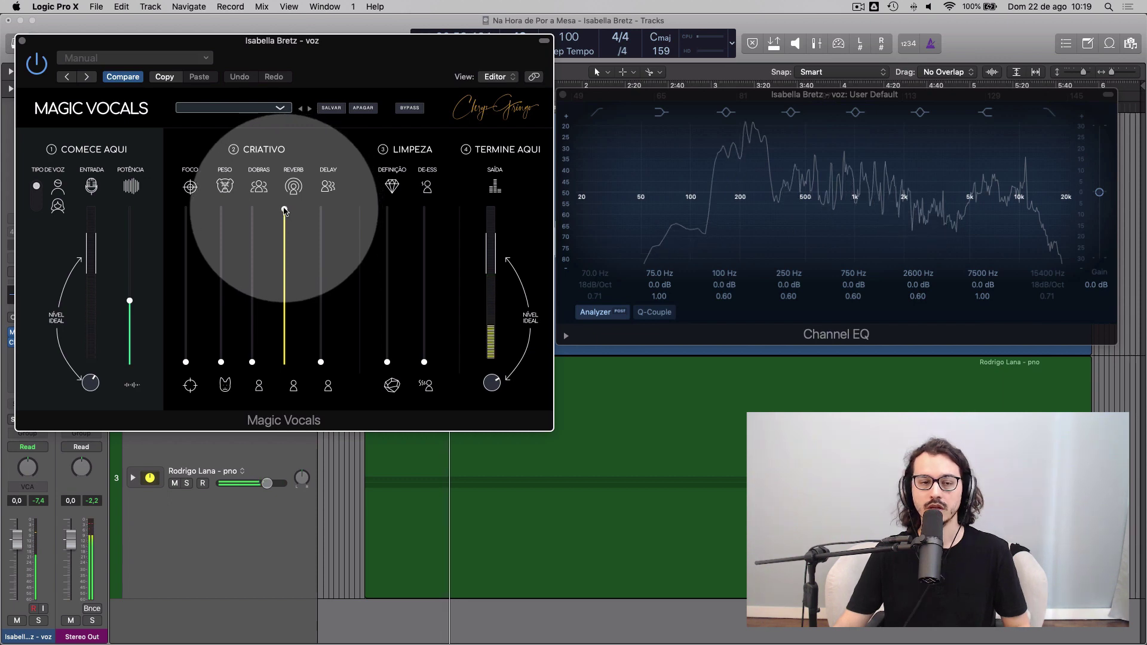
pyautogui.moveTo(285, 213); pyautogui.dragTo(287, 348)
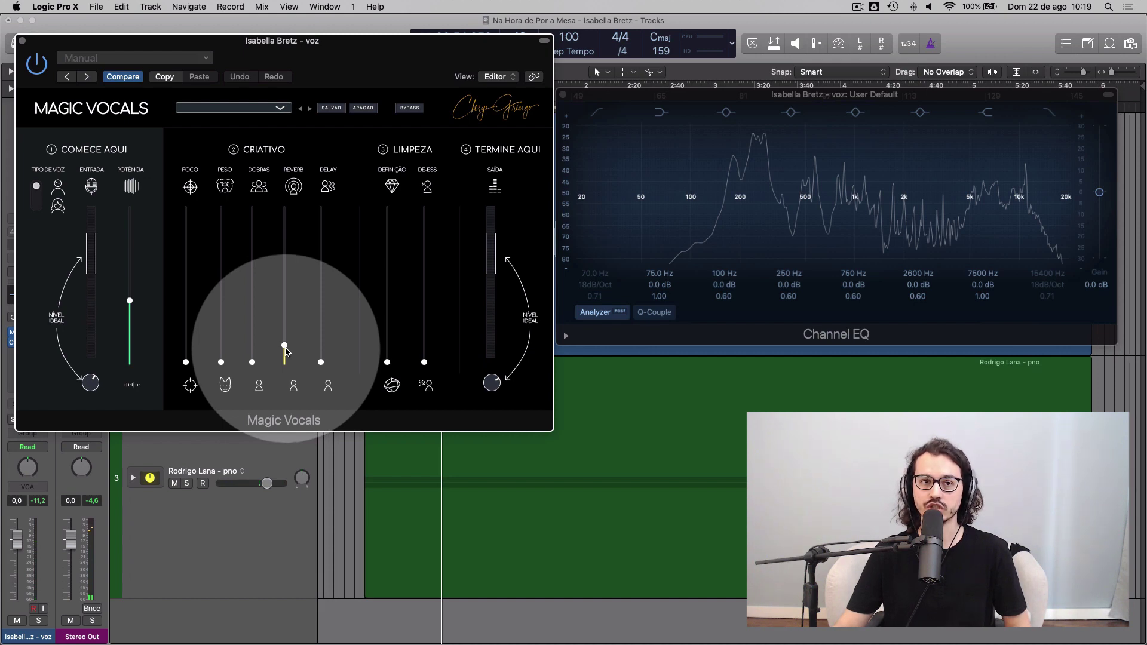
pyautogui.moveTo(285, 349); pyautogui.dragTo(284, 365)
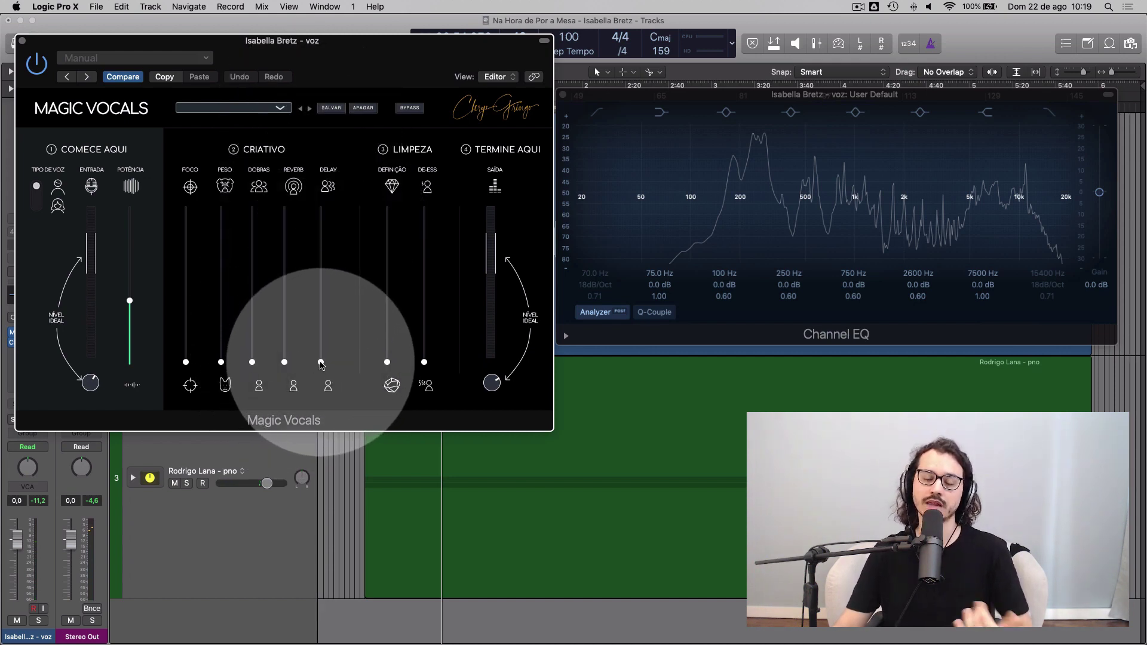
# - Audition Delay at maximum and at about 20 percent on the vocal, and return it to minimum
pyautogui.moveTo(321, 362); pyautogui.dragTo(312, 209)
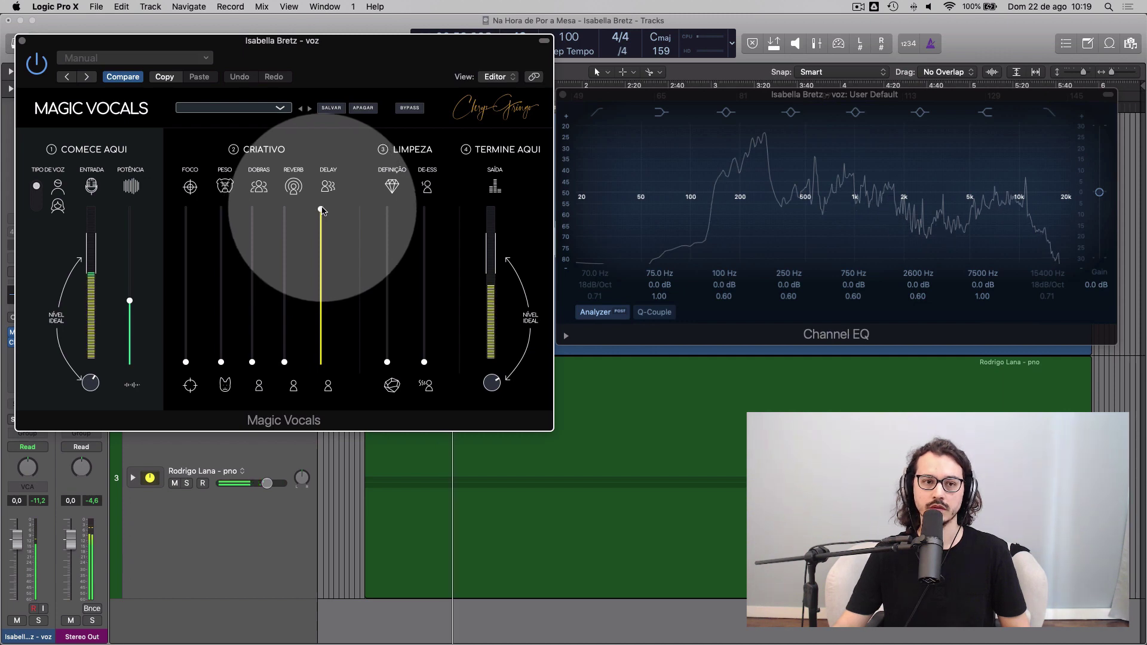
pyautogui.moveTo(320, 209); pyautogui.dragTo(331, 333)
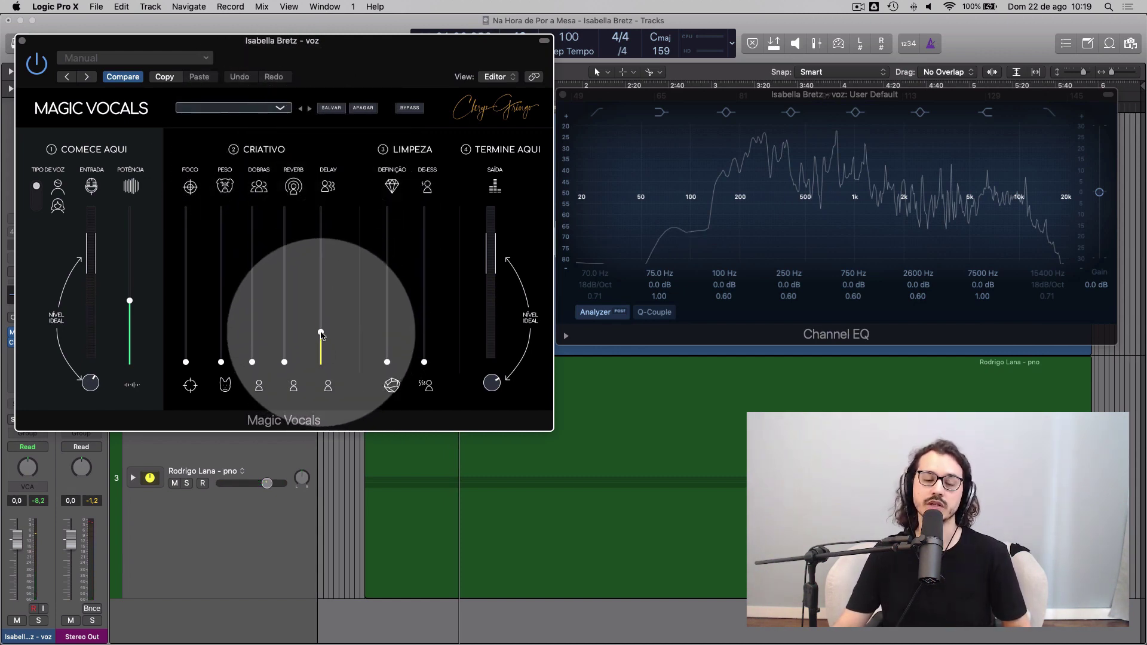
pyautogui.moveTo(321, 333); pyautogui.dragTo(329, 405)
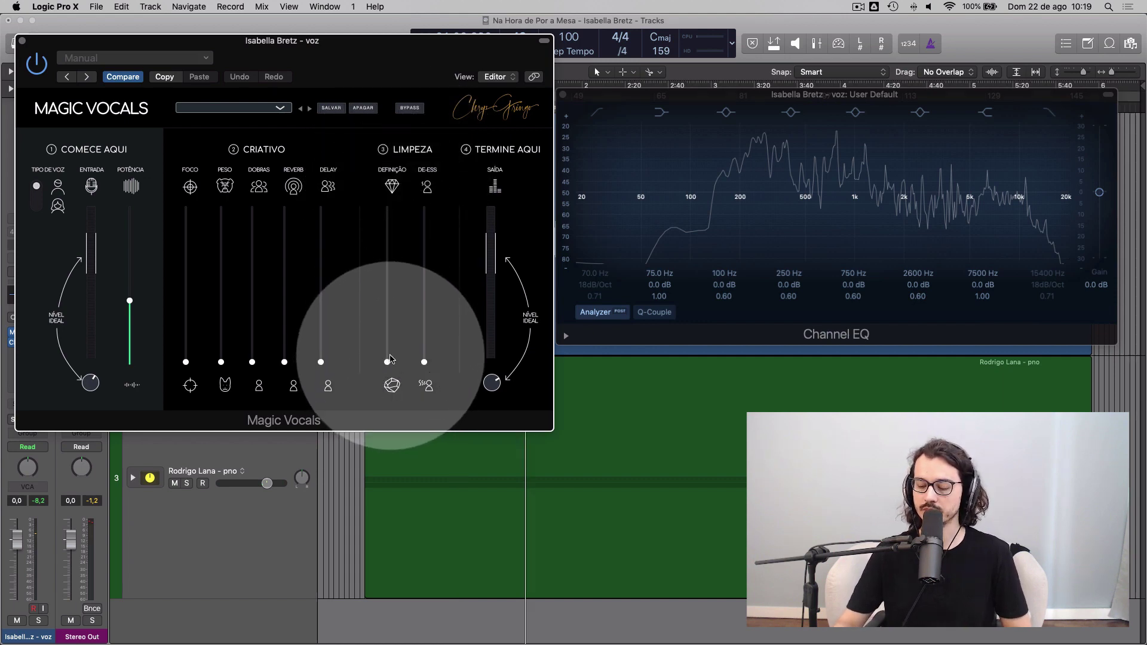
# - Play the vocal with Definição at maximum, examine the analyzer curve, and return the control to minimum
pyautogui.press('space')
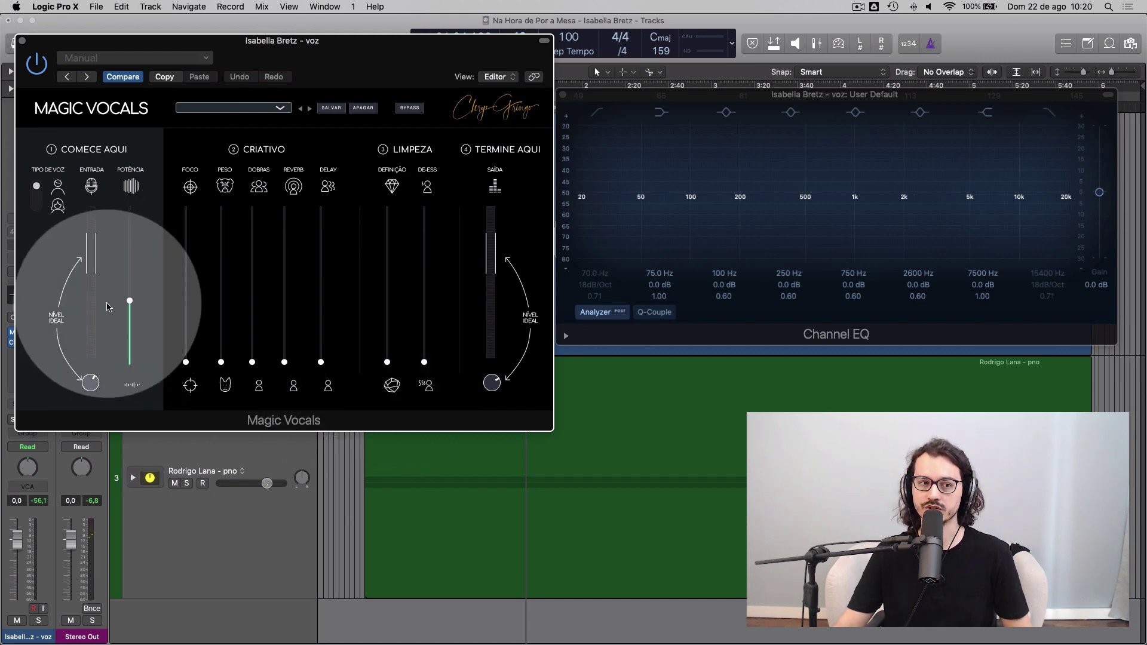
pyautogui.moveTo(387, 362); pyautogui.dragTo(389, 211)
pyautogui.press('space')
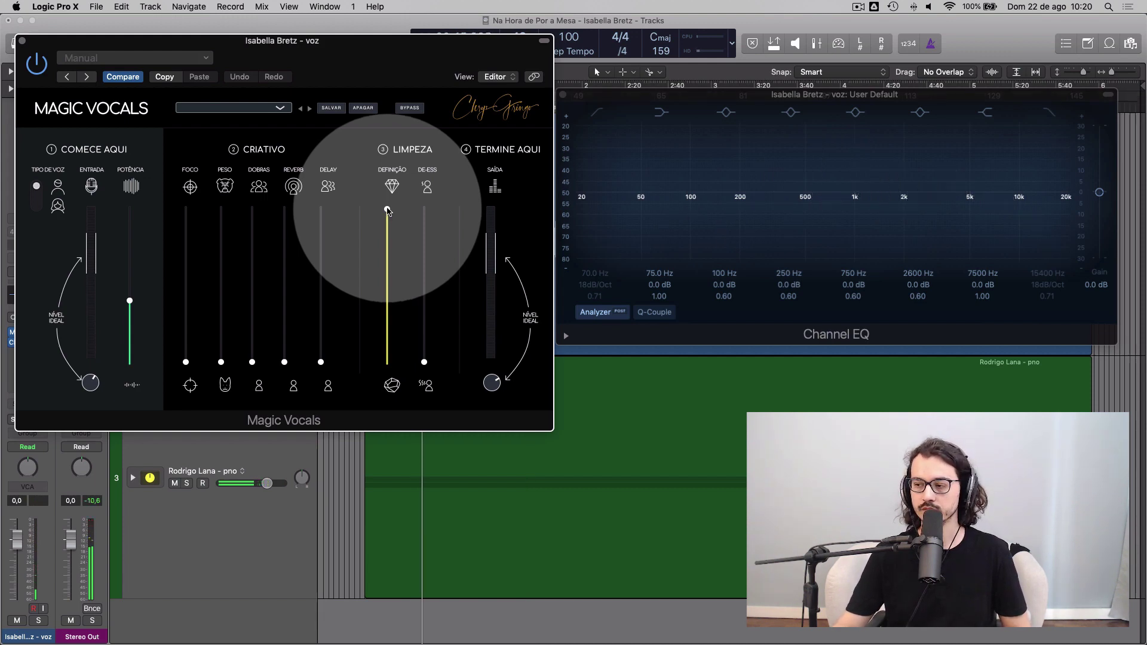
pyautogui.moveTo(387, 210); pyautogui.dragTo(396, 177)
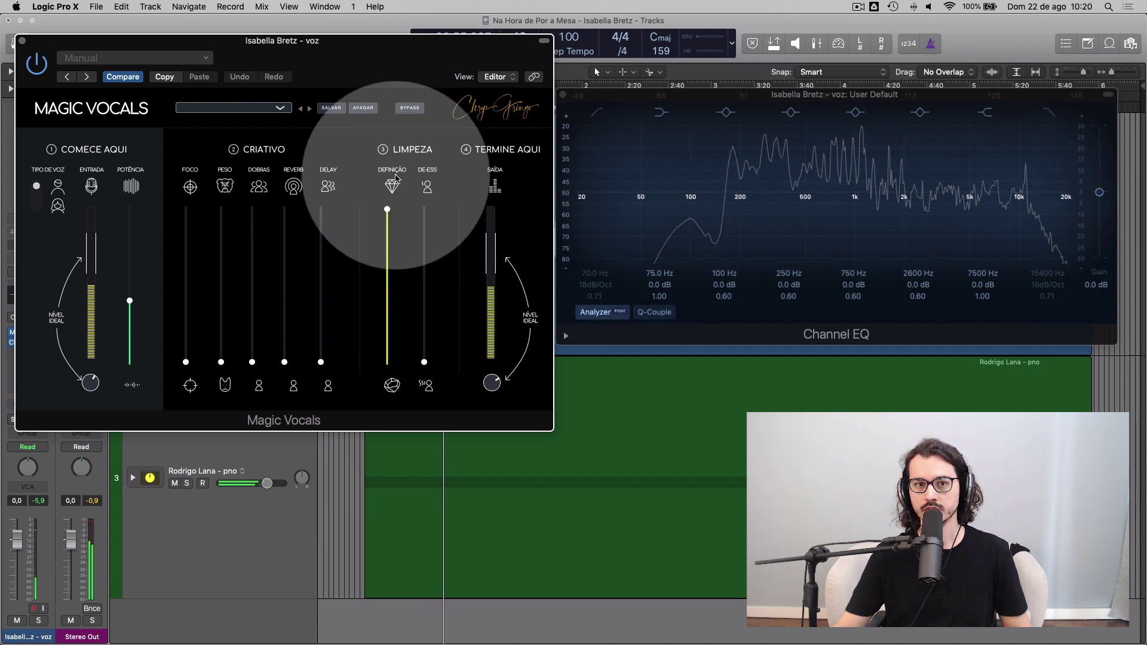
pyautogui.moveTo(396, 178); pyautogui.dragTo(394, 391)
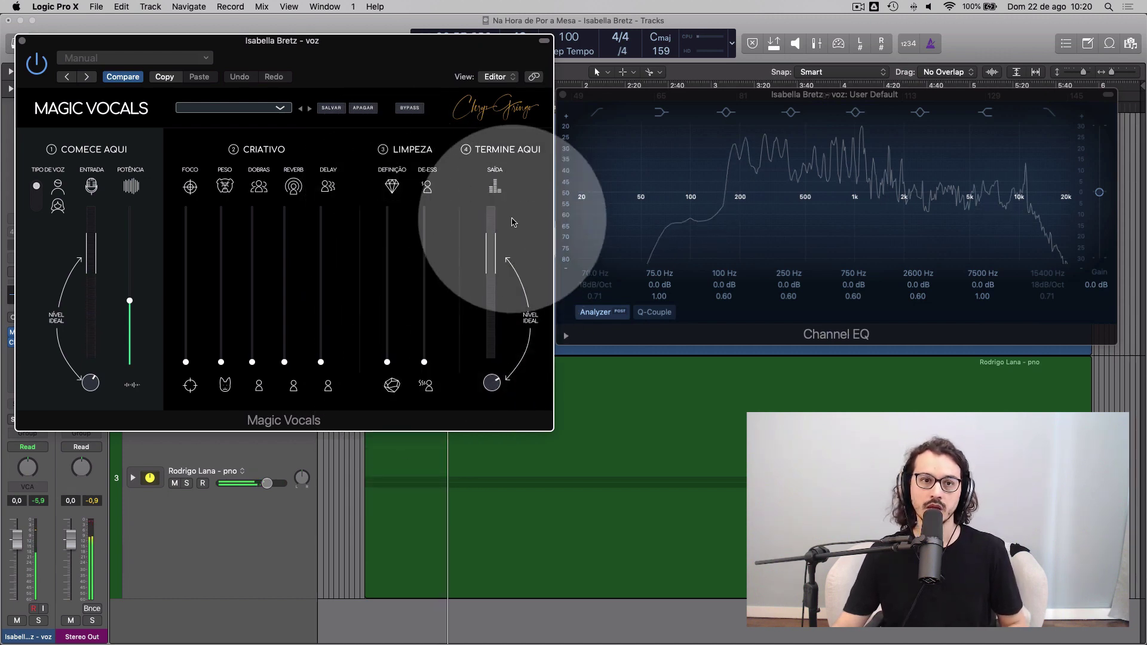
# - In Channel EQ, make narrow cuts of 10.5 dB at 116 Hz, 8.5 dB at 270 Hz and 8.0 dB at 390 Hz during playback
pyautogui.moveTo(757, 193); pyautogui.dragTo(703, 162)
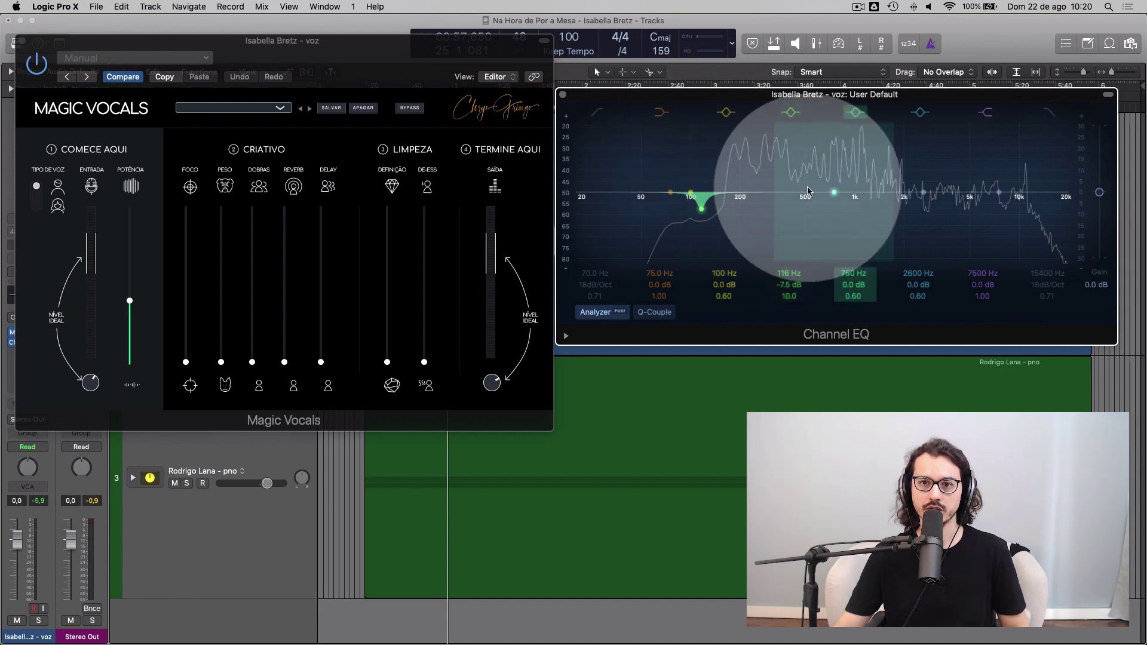
pyautogui.moveTo(834, 192); pyautogui.dragTo(756, 255)
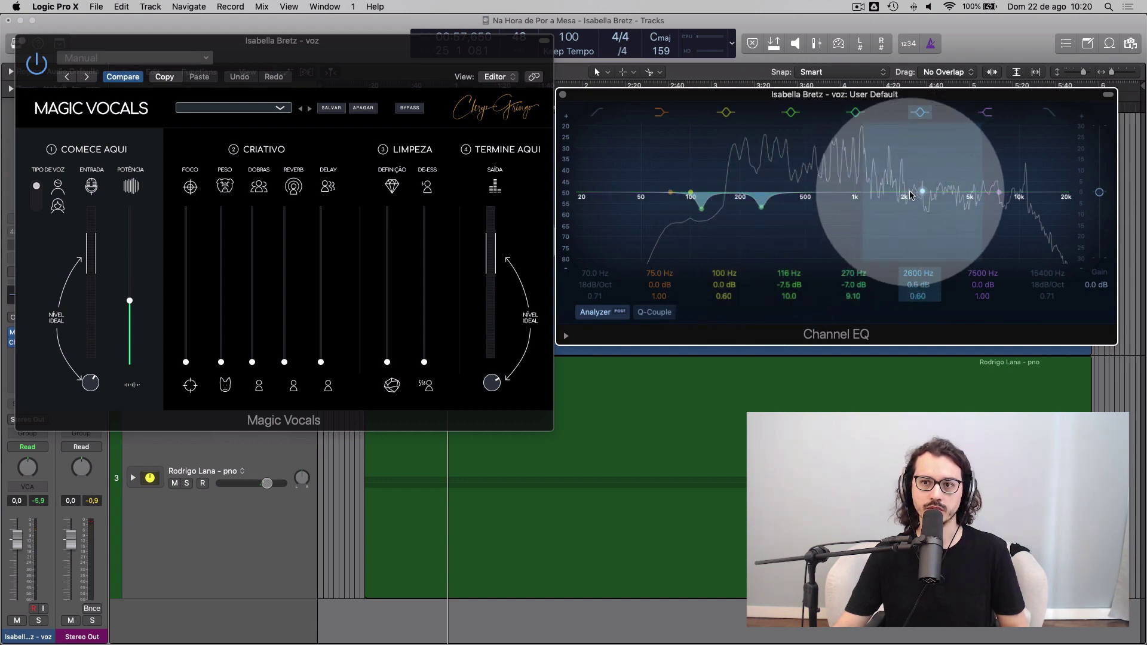
pyautogui.moveTo(908, 182); pyautogui.dragTo(770, 151)
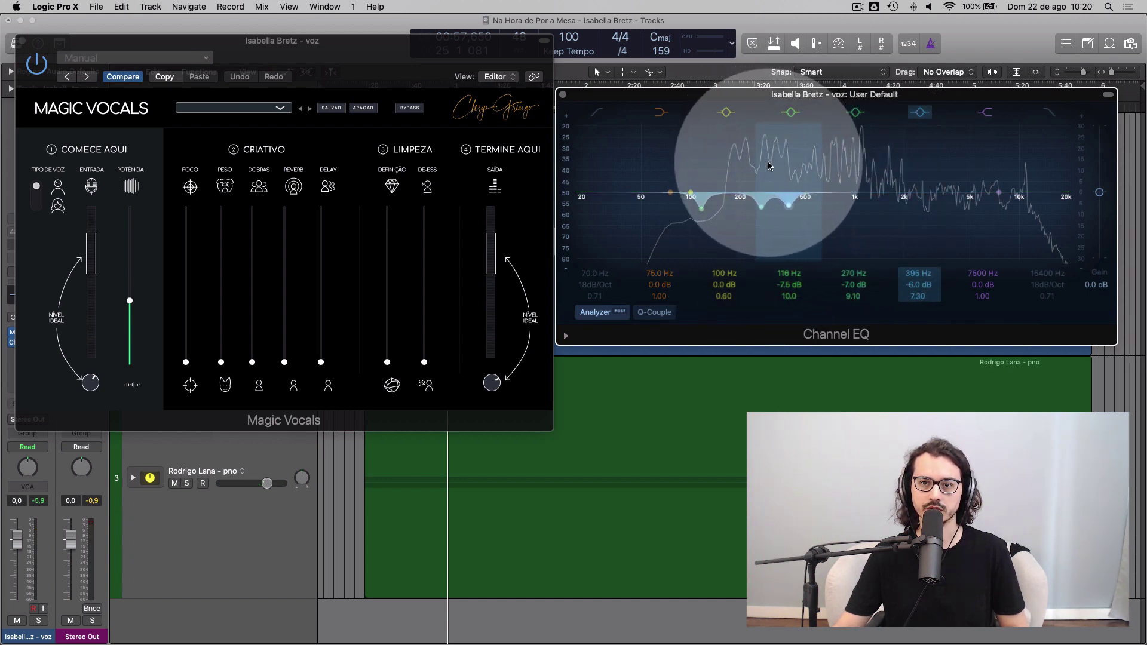
pyautogui.moveTo(768, 165); pyautogui.dragTo(766, 167)
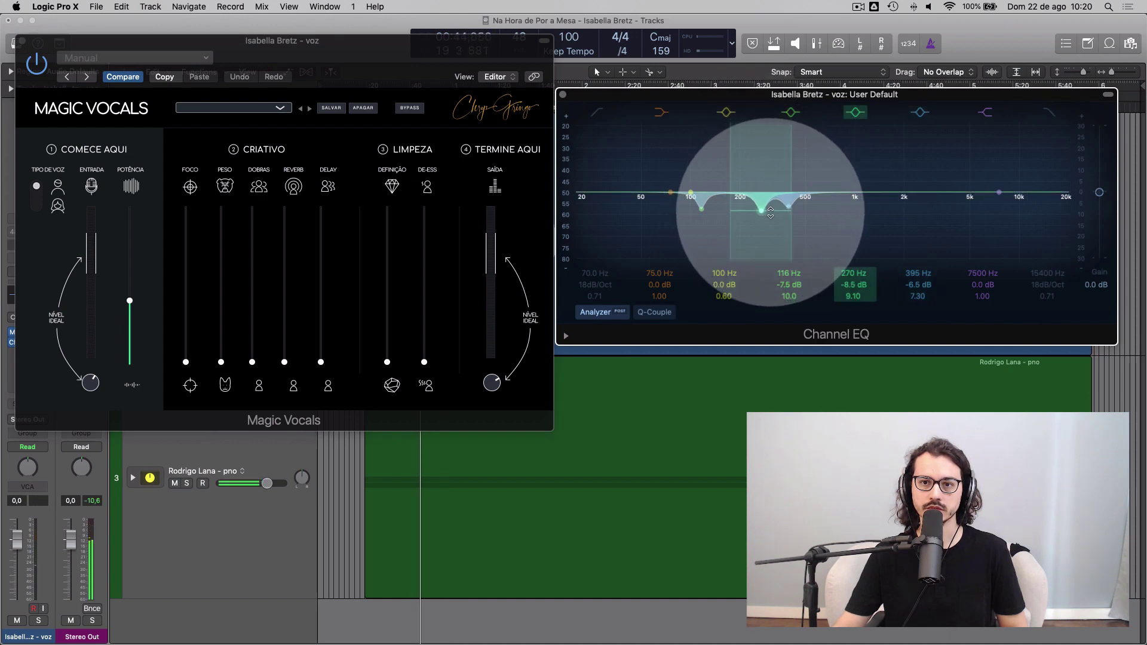
pyautogui.moveTo(790, 208); pyautogui.dragTo(789, 211)
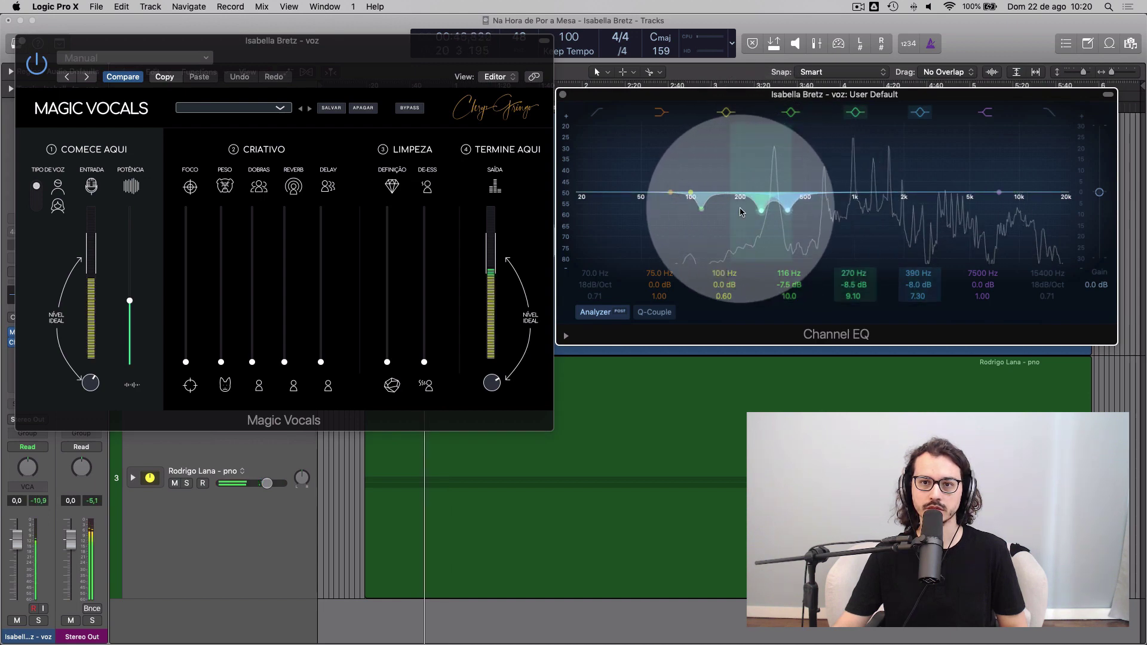
pyautogui.moveTo(710, 210); pyautogui.dragTo(712, 218)
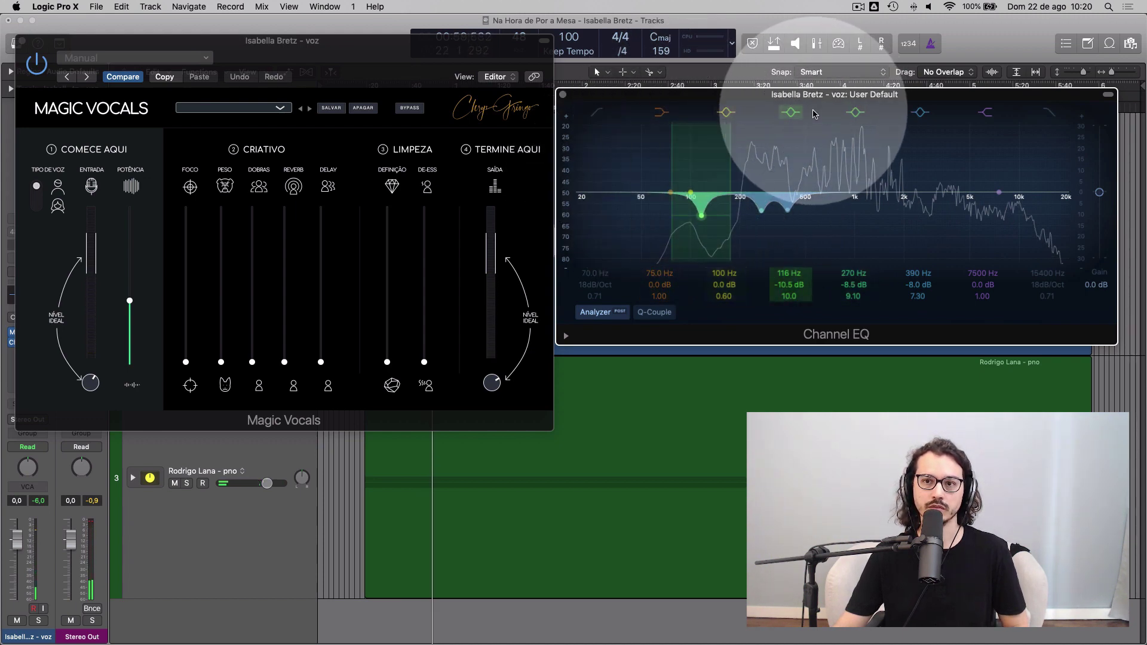
# - Turn off the 116 Hz, 270 Hz and 390 Hz cut bands in Channel EQ
pyautogui.click(791, 113)
pyautogui.click(855, 113)
pyautogui.click(918, 113)
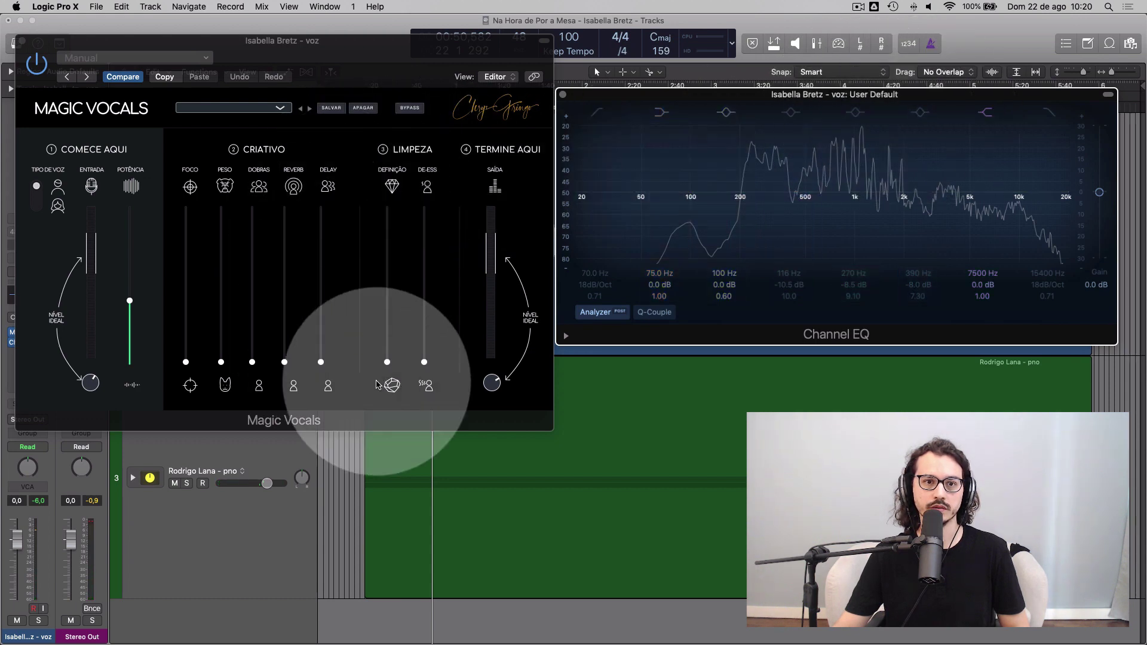
# - Audition Definição at maximum with the EQ cuts off, try a very slight amount, and return it to minimum
pyautogui.moveTo(390, 362); pyautogui.dragTo(388, 219)
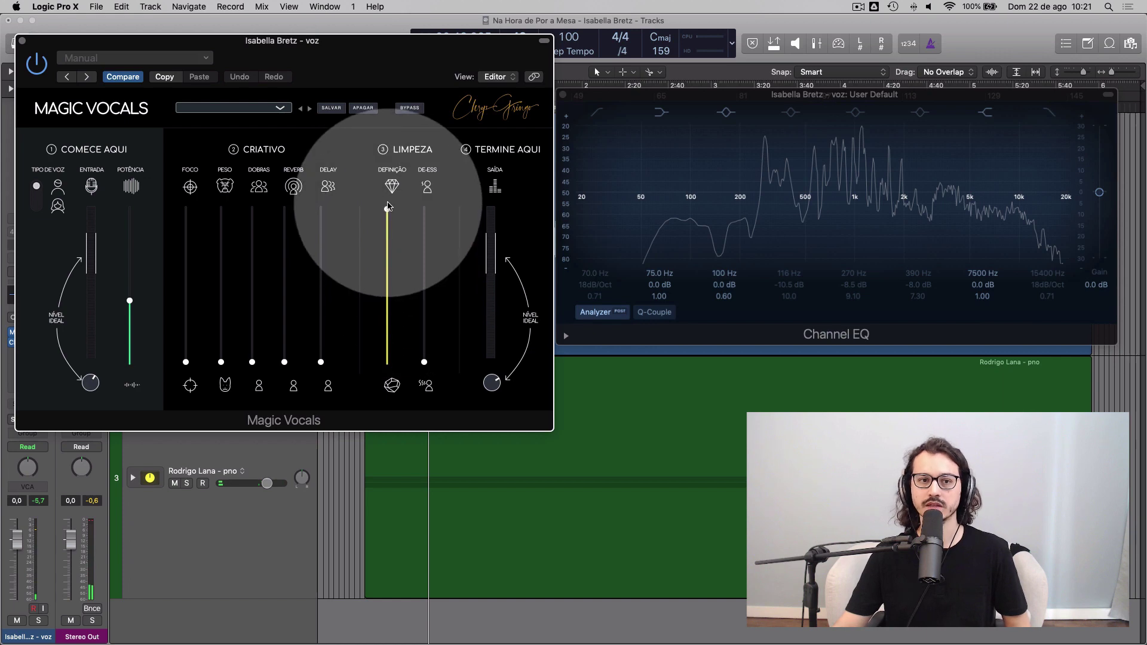
pyautogui.moveTo(389, 249); pyautogui.dragTo(388, 380)
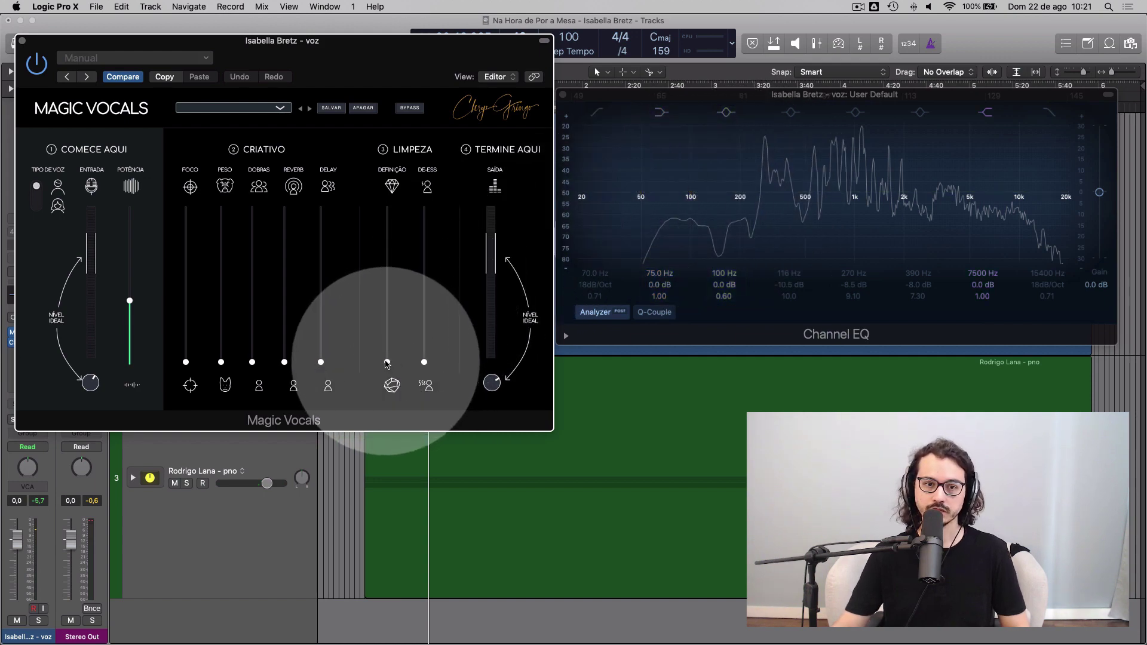
pyautogui.moveTo(387, 362)
pyautogui.mouseDown()
pyautogui.moveTo(394, 192)
pyautogui.moveTo(391, 359)
pyautogui.mouseUp()
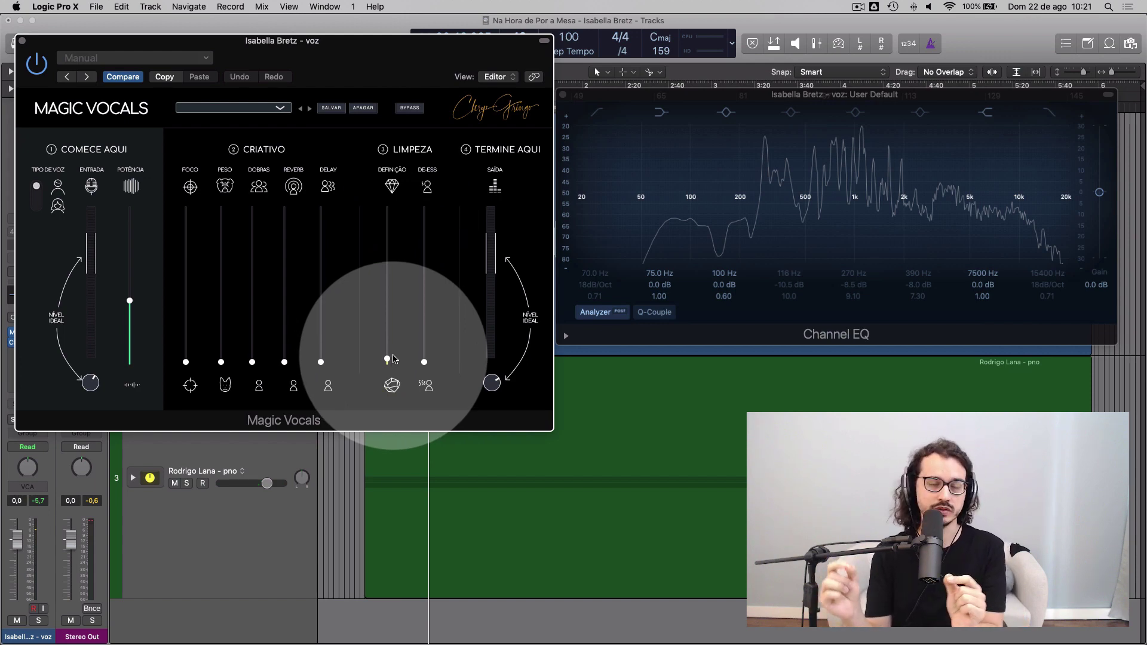
pyautogui.moveTo(390, 359); pyautogui.dragTo(416, 373)
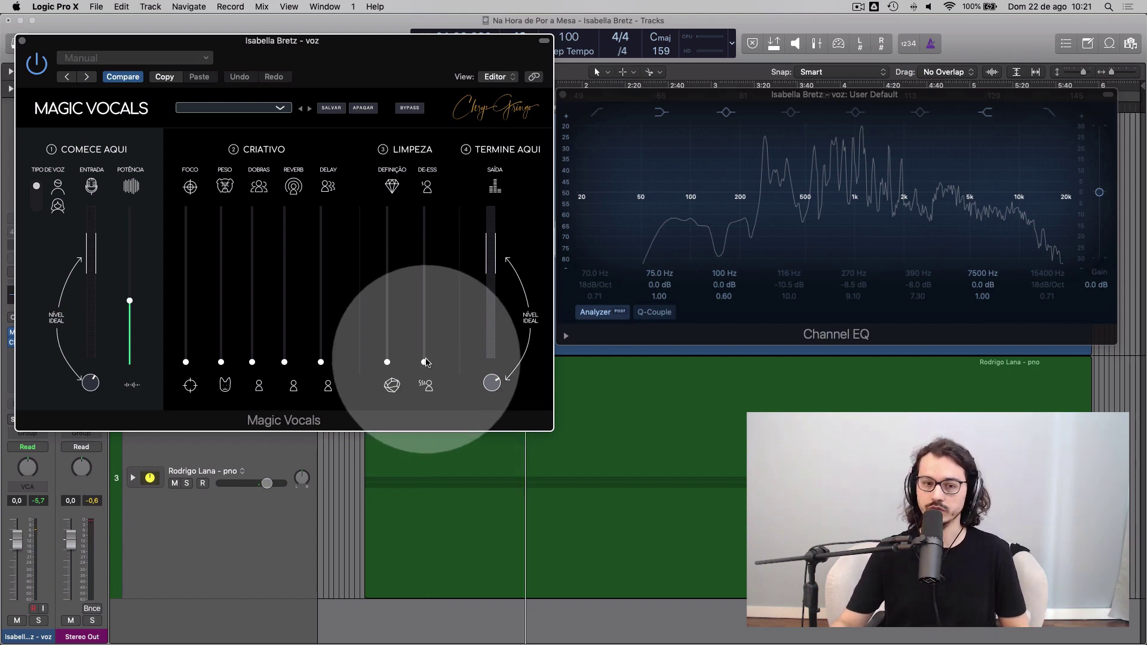
# - Play the vocal with De-Ess at minimum, compare it with De-Ess at maximum, and return the control to minimum
pyautogui.moveTo(425, 362); pyautogui.dragTo(422, 559)
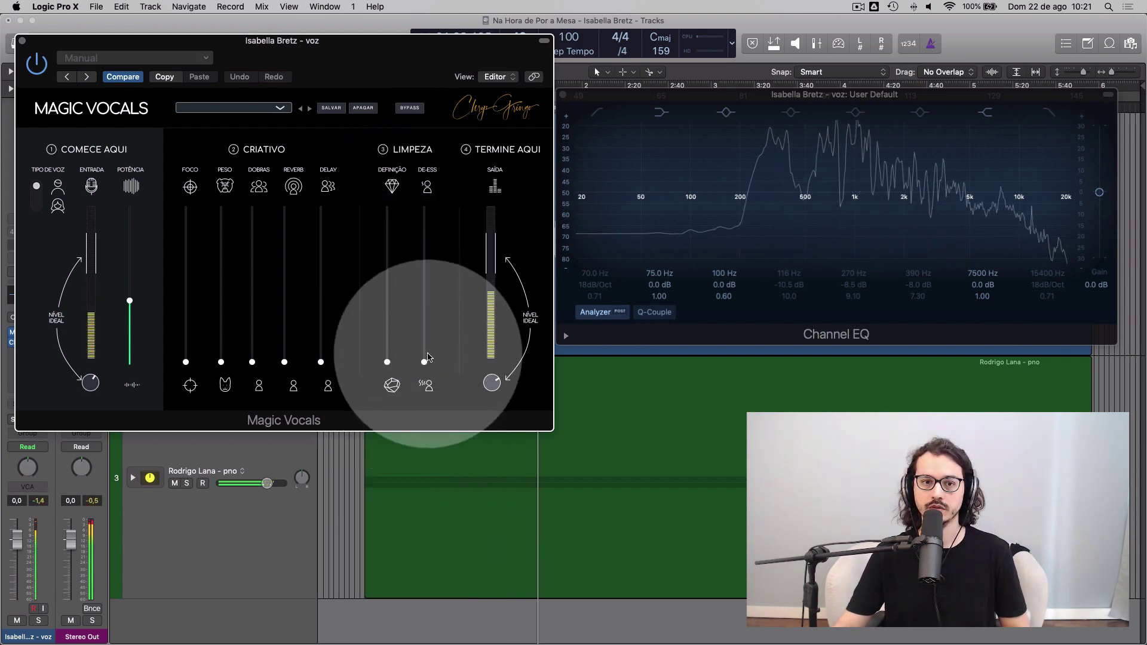
pyautogui.moveTo(428, 357); pyautogui.dragTo(428, 171)
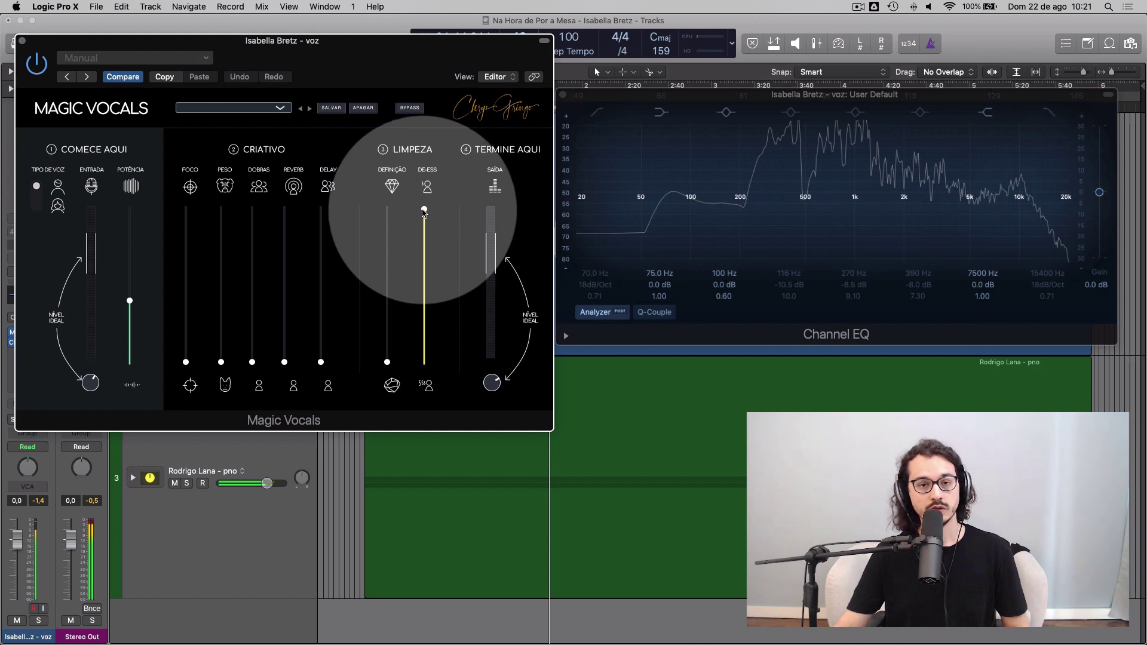
pyautogui.moveTo(422, 213); pyautogui.dragTo(424, 365)
# - Audition the Channel EQ high-cut band at 6900 Hz with an 18 dB/Oct slope during playback, and turn the band off
pyautogui.click(1049, 113)
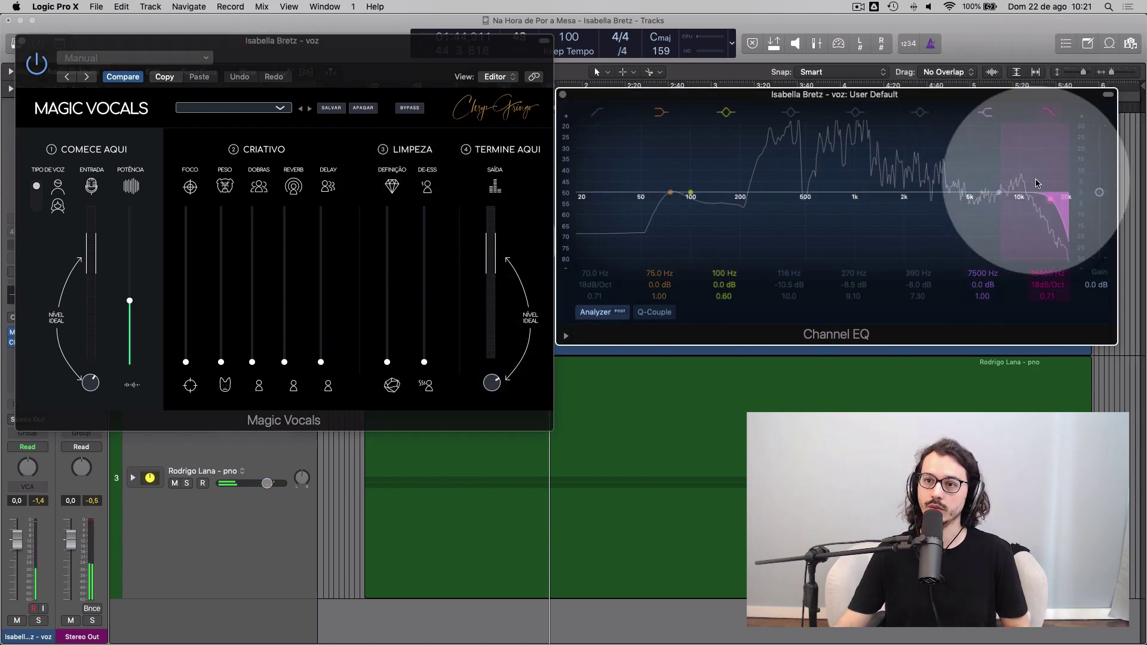
pyautogui.moveTo(1049, 273); pyautogui.dragTo(1049, 319)
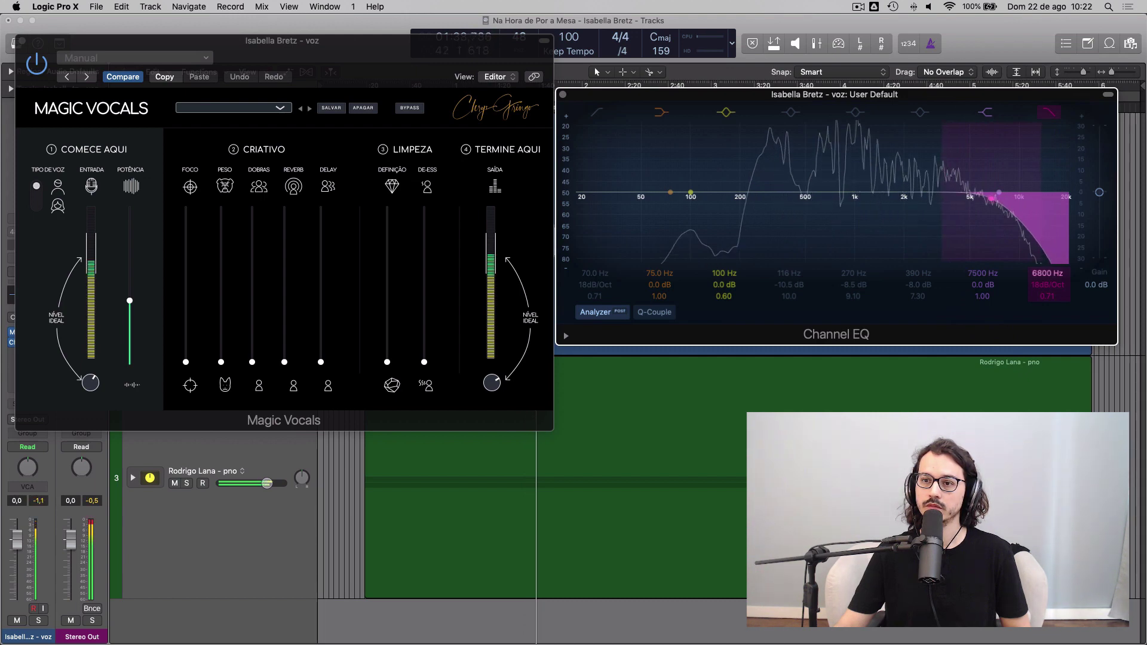
pyautogui.click(1049, 113)
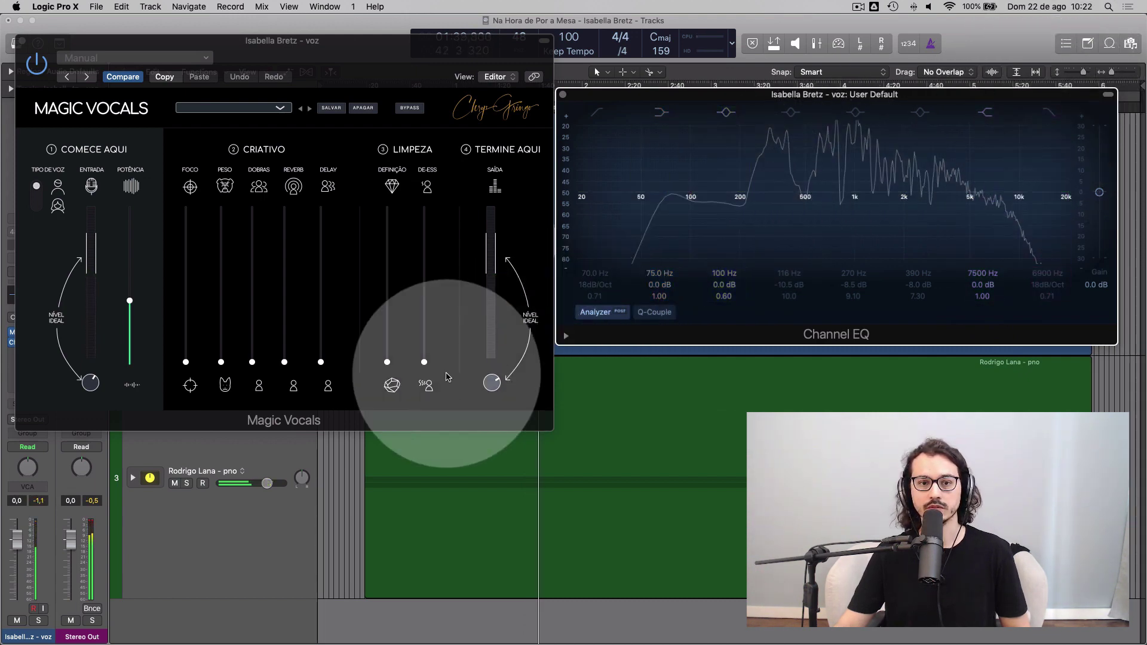
# - Raise De-Ess to maximum, set the Channel EQ high-cut slope to 6 dB/Oct for comparison, and turn the band off
pyautogui.moveTo(424, 361); pyautogui.dragTo(454, 117)
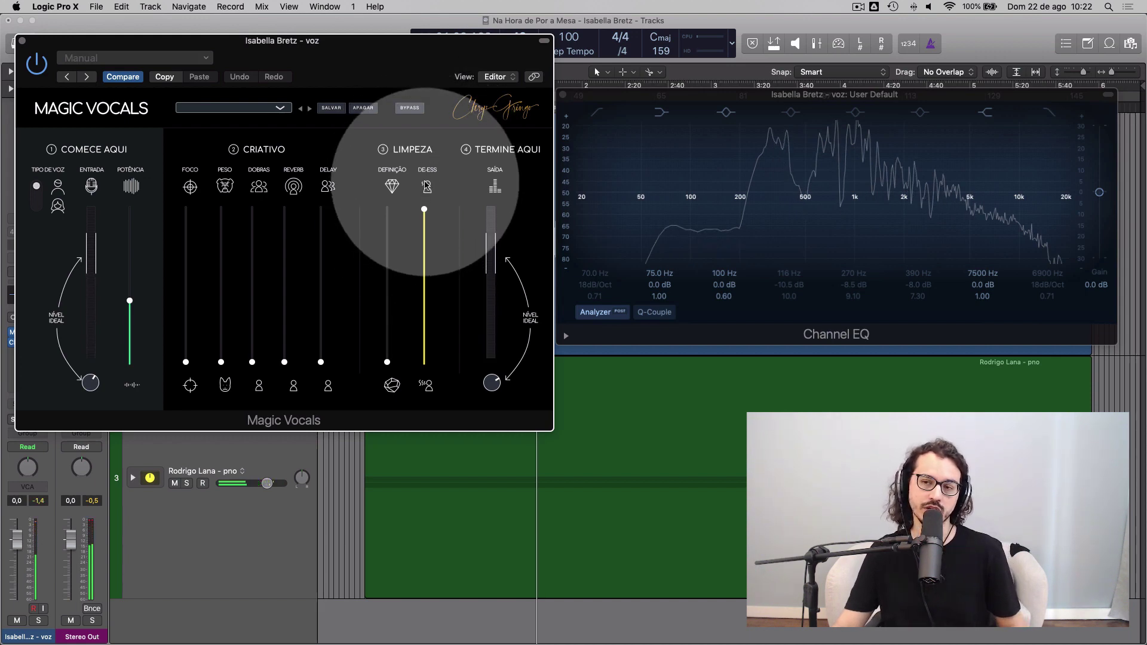
pyautogui.click(1051, 111)
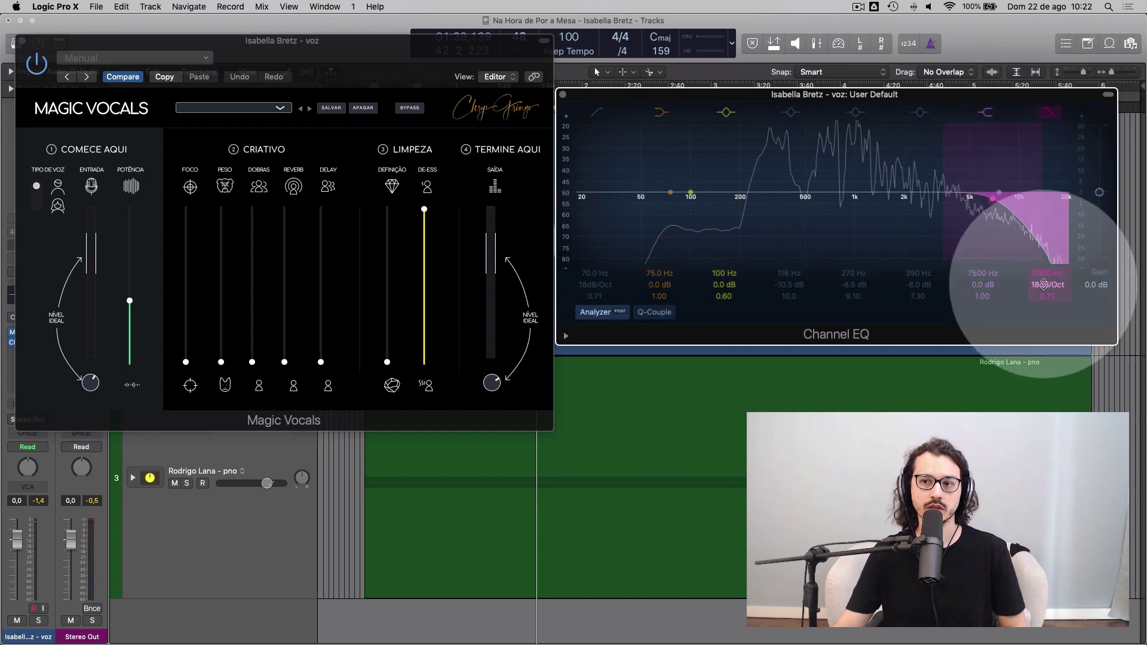
pyautogui.moveTo(1049, 281); pyautogui.dragTo(1049, 293)
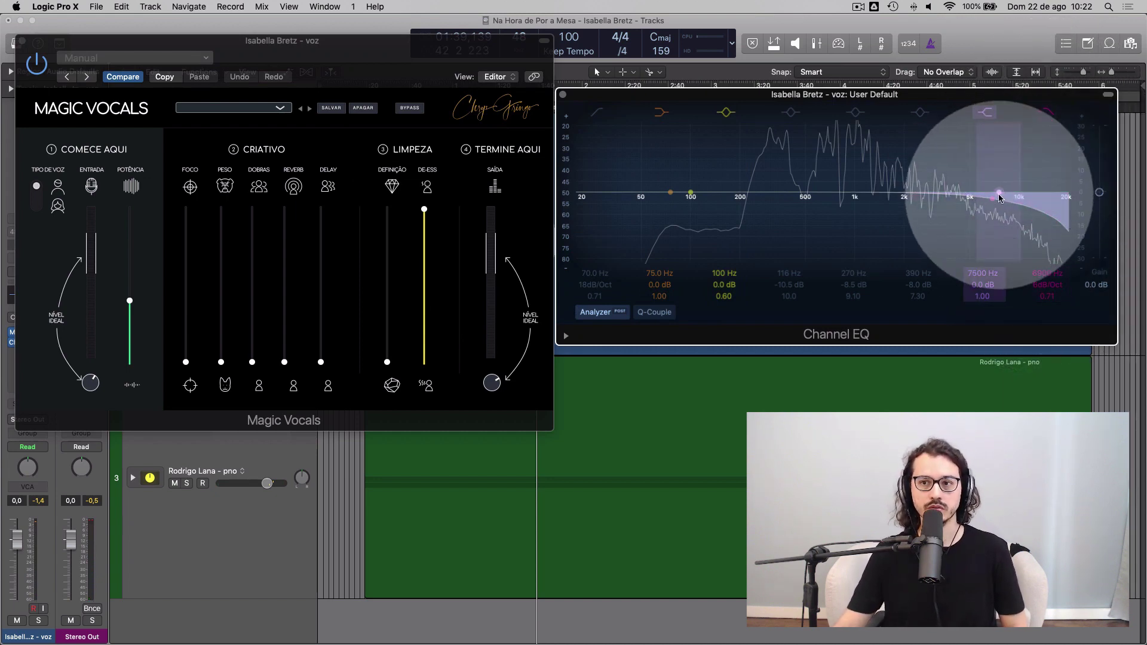
pyautogui.click(1048, 112)
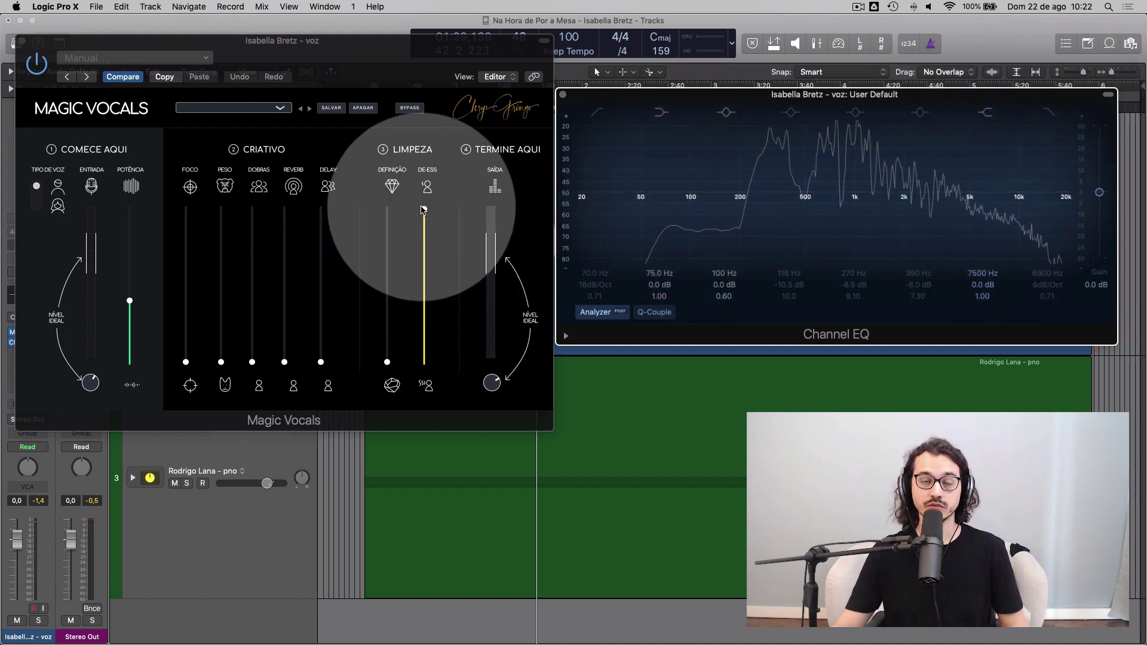
# - Reduce De-Ess to a light amount and return it to minimum
pyautogui.moveTo(422, 209); pyautogui.dragTo(434, 328)
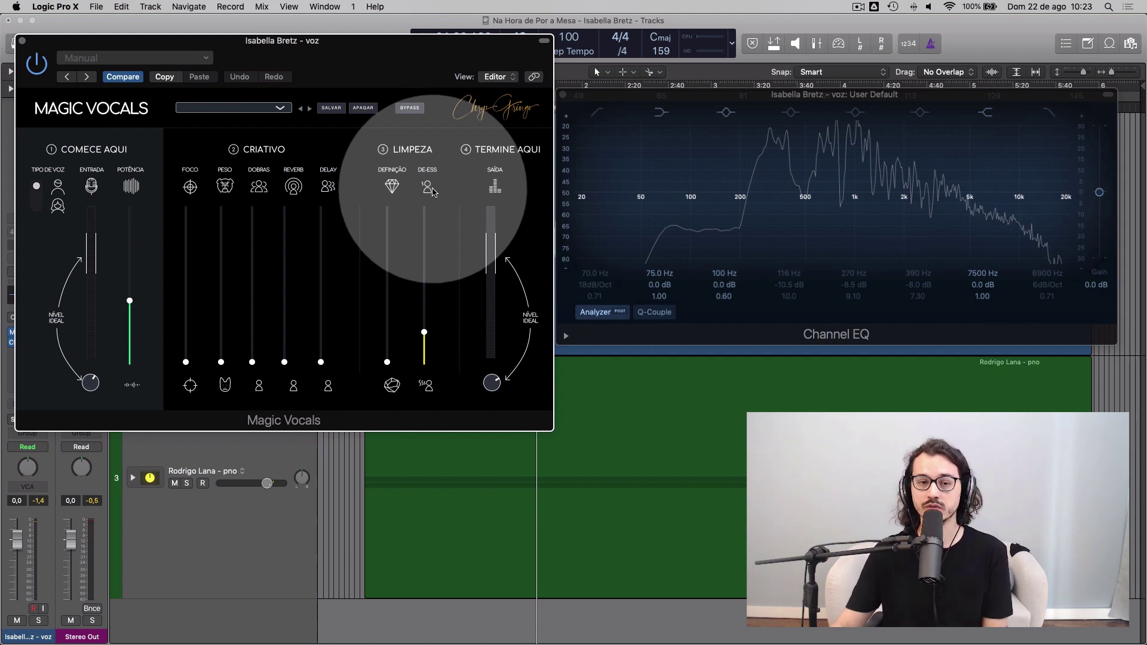
pyautogui.moveTo(424, 332); pyautogui.dragTo(424, 362)
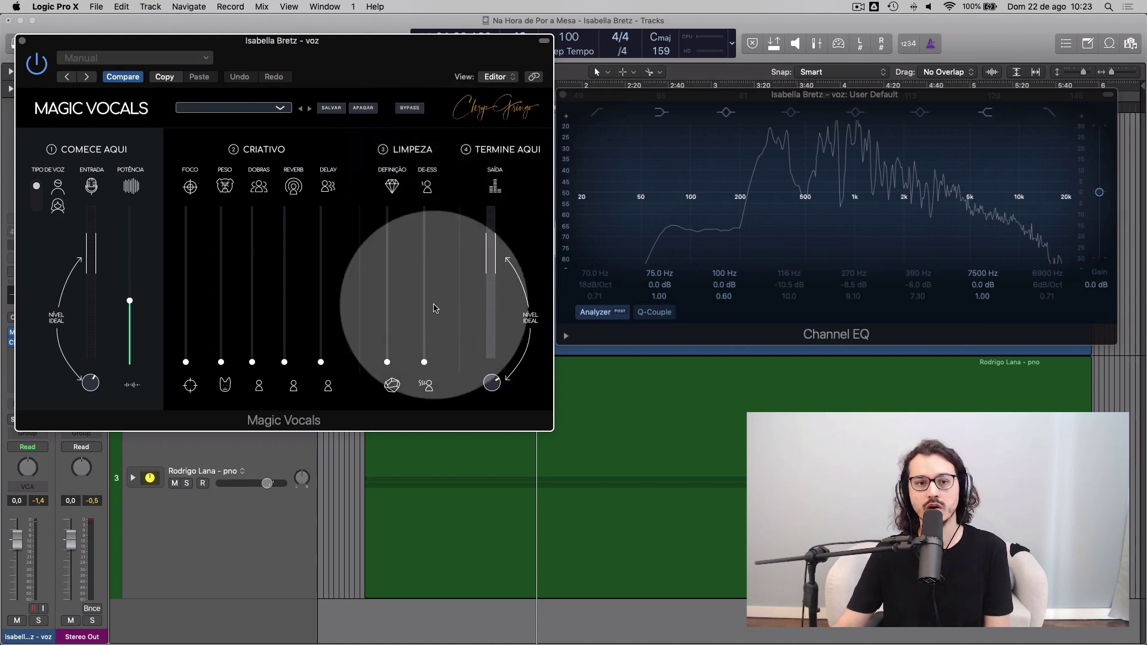
# - Turn on the Channel EQ high-cut band and set its frequency to 20000 Hz
pyautogui.click(1057, 113)
pyautogui.click(1056, 113)
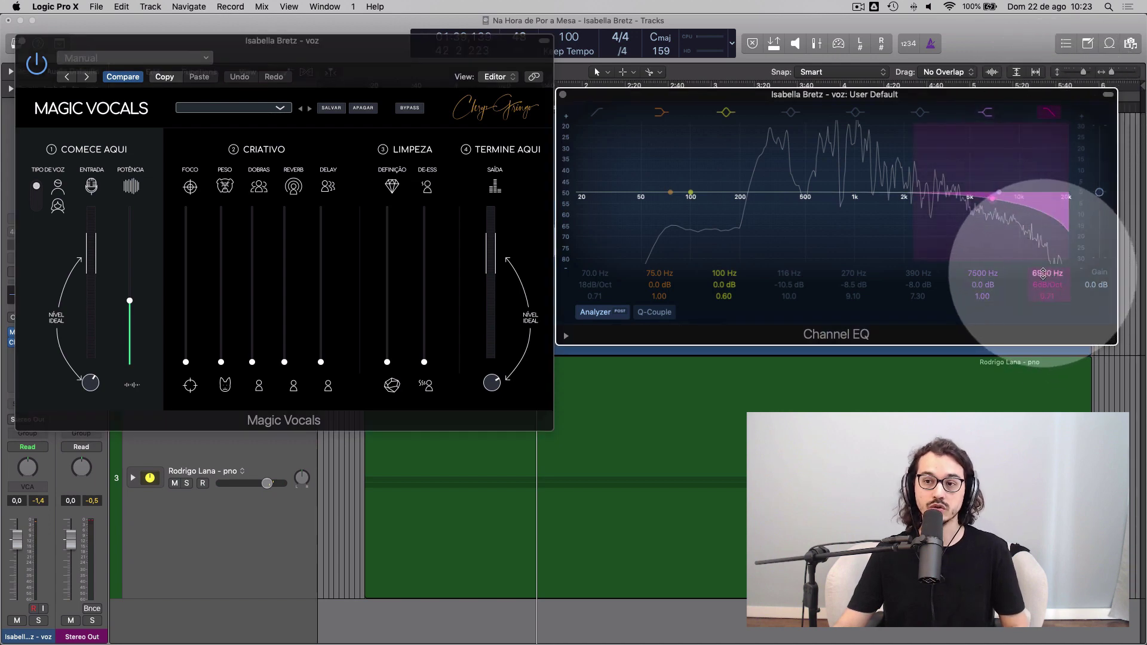
pyautogui.moveTo(1043, 273)
pyautogui.mouseDown()
pyautogui.moveTo(1043, 258)
pyautogui.moveTo(1048, 321)
pyautogui.moveTo(1047, 256)
pyautogui.mouseUp()
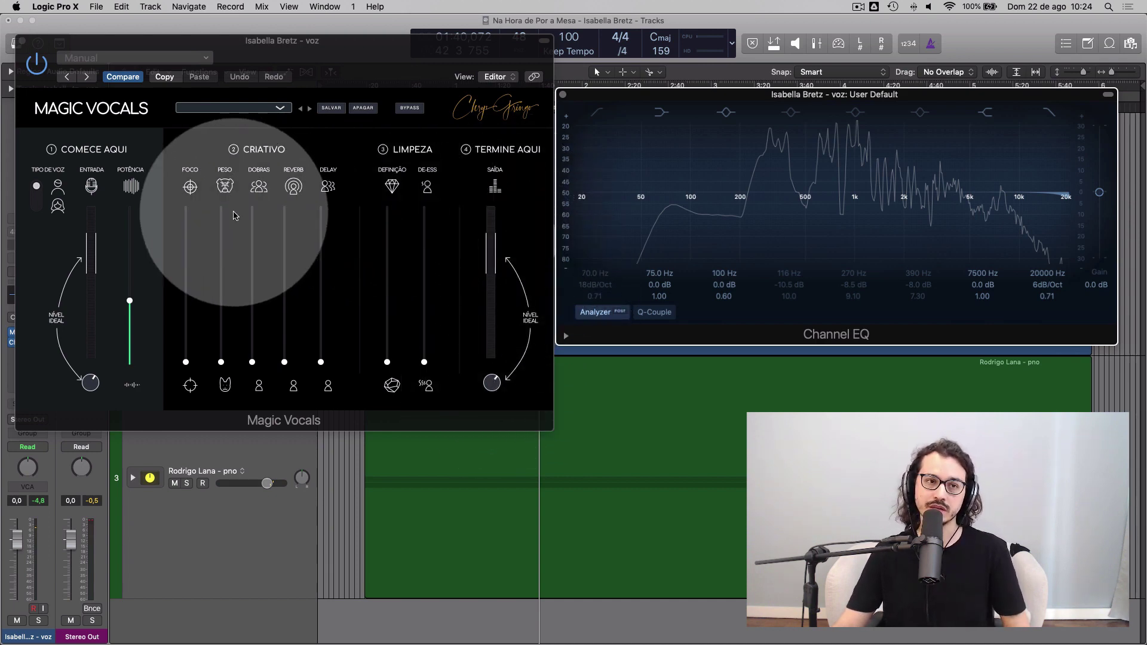
# - Lower the vocal channel's volume to -1.3 dB and reopen the Magic Vocals plug-in window
pyautogui.moveTo(320, 39); pyautogui.dragTo(516, 25)
pyautogui.click(219, 26)
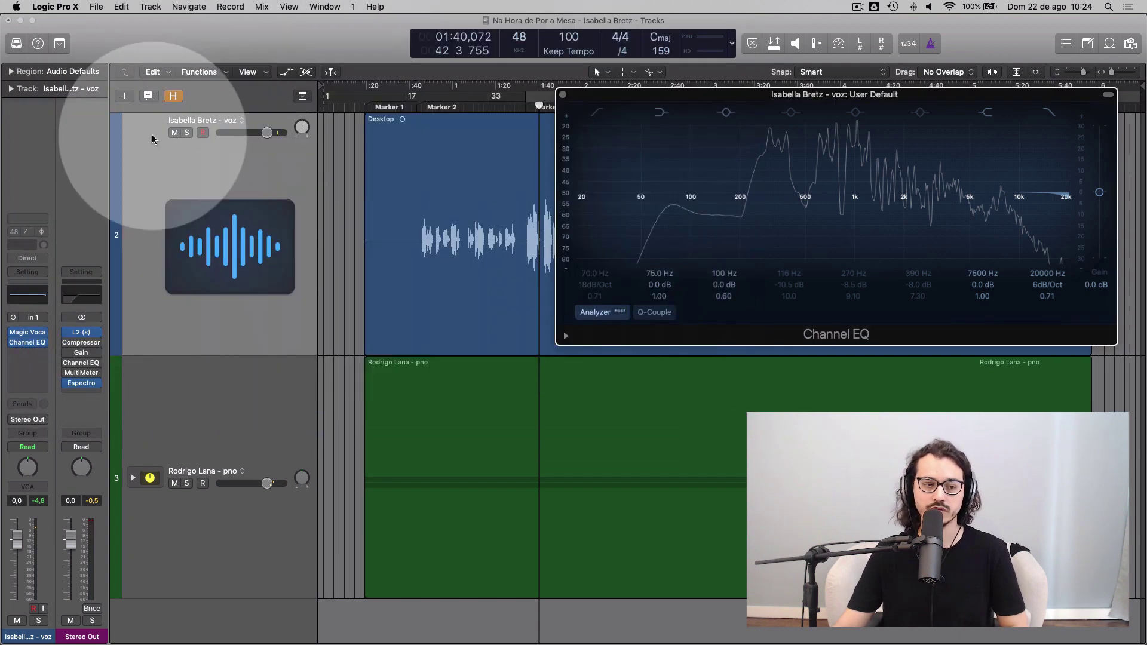
pyautogui.moveTo(18, 538)
pyautogui.mouseDown()
pyautogui.moveTo(25, 505)
pyautogui.moveTo(19, 591)
pyautogui.moveTo(21, 544)
pyautogui.mouseUp()
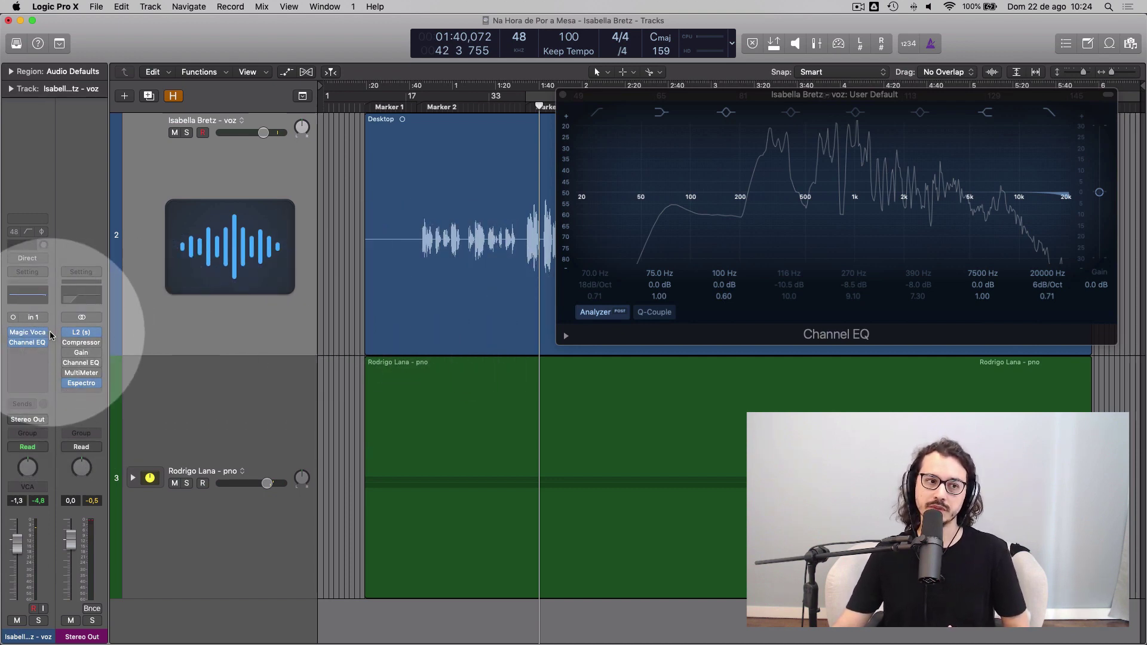
pyautogui.click(28, 333)
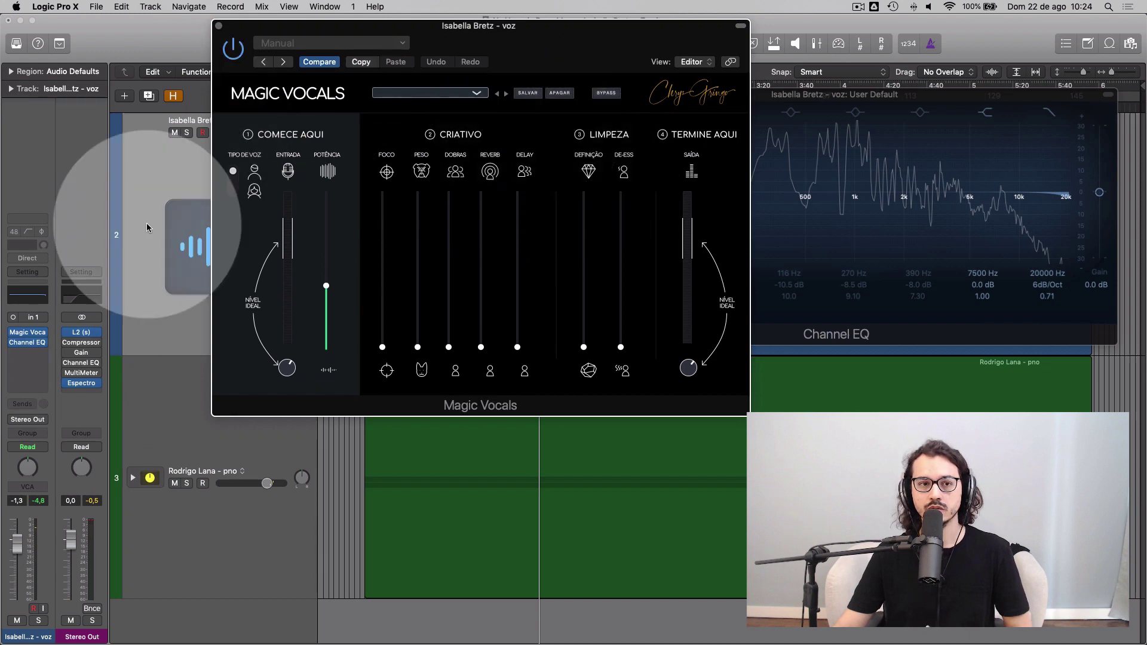